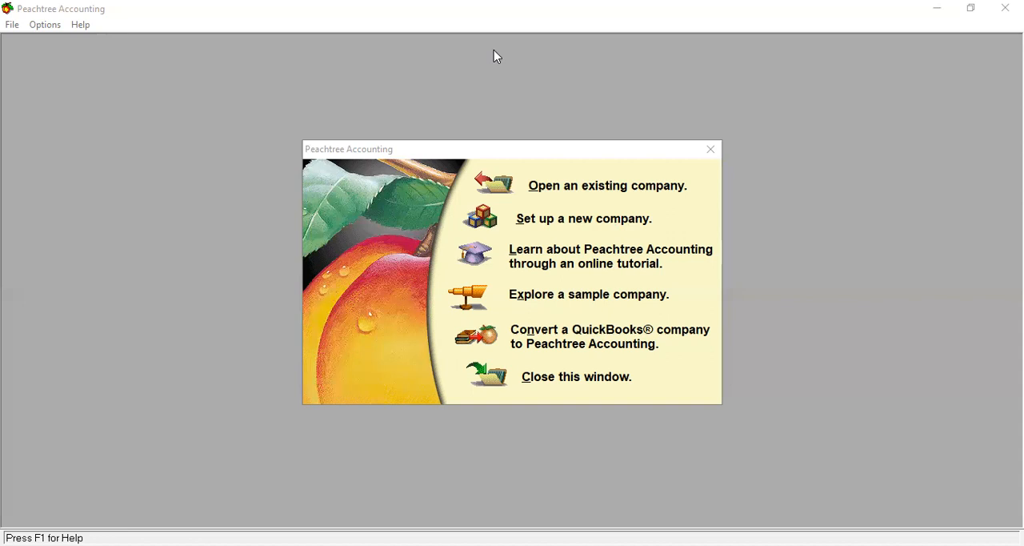
# Step: Start setting up a new company and enter First Incorporation as the company name
pyautogui.click(565, 223)
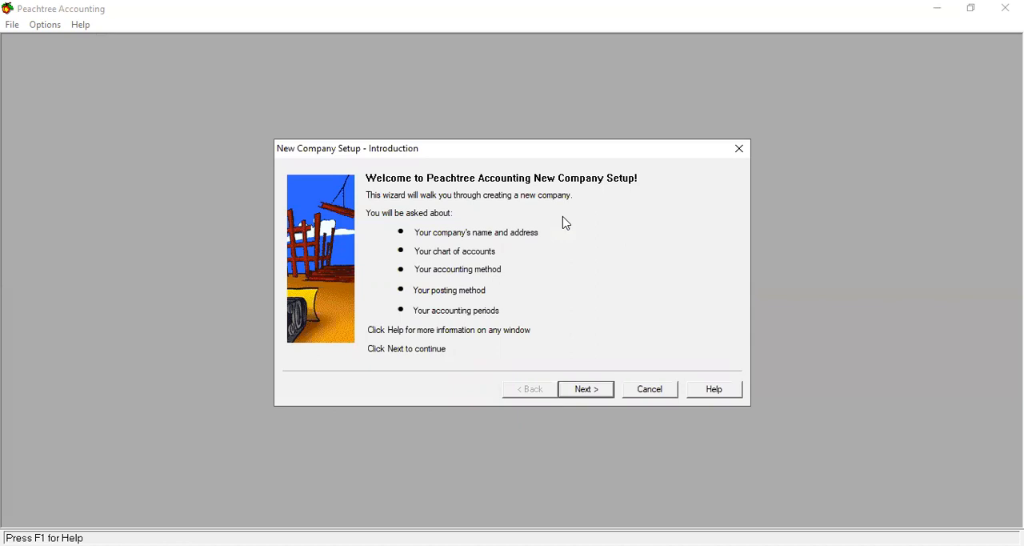
pyautogui.click(579, 392)
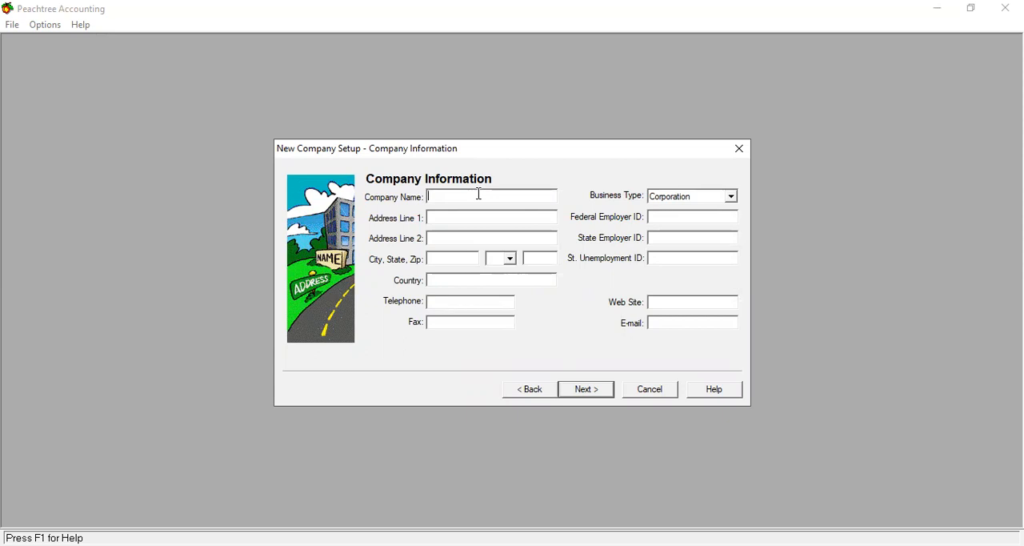
pyautogui.write('First Incorporation')
# Step: Set the business type to Sole Proprietorship and continue to the chart of accounts setup
pyautogui.click(731, 199)
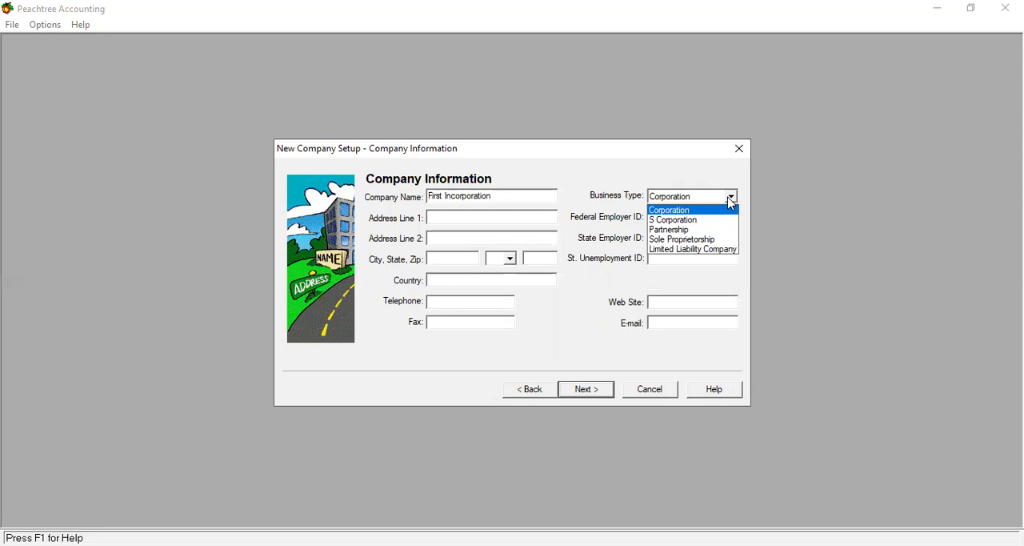
pyautogui.click(693, 240)
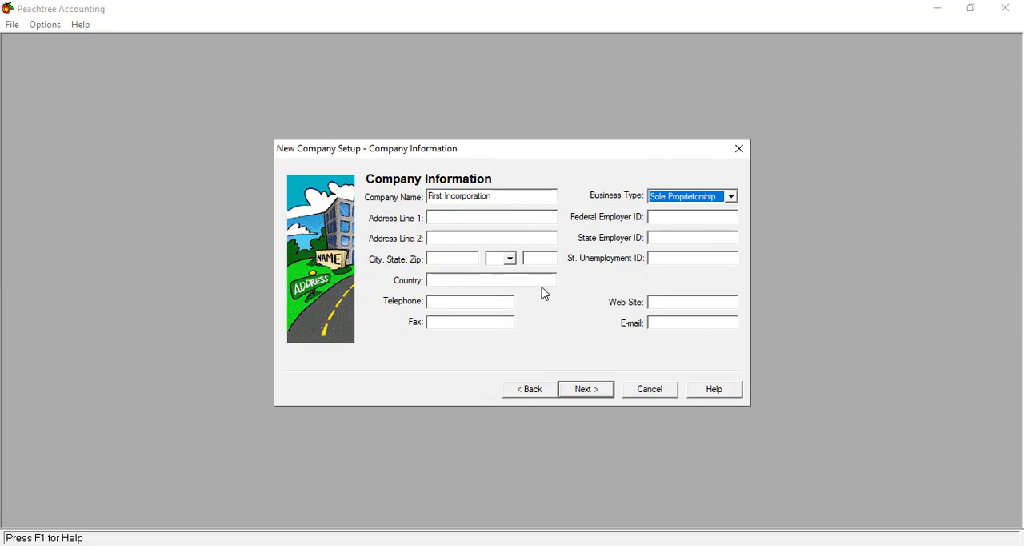
pyautogui.click(585, 391)
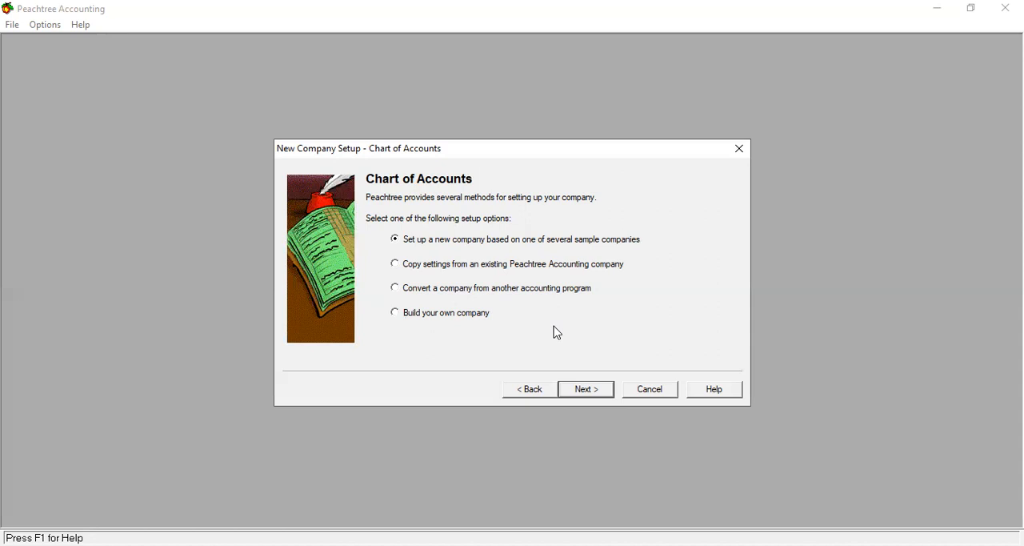
# Step: Base the new company on a sample company, looking through the available charts of accounts and keeping Accounting Company
pyautogui.click(587, 394)
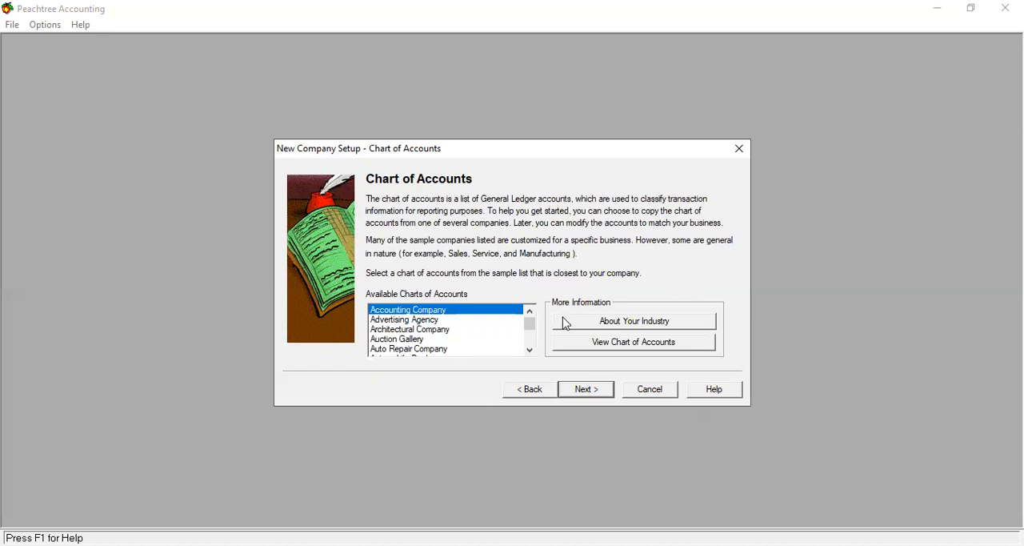
pyautogui.click(530, 350)
pyautogui.click(529, 350)
pyautogui.click(529, 351)
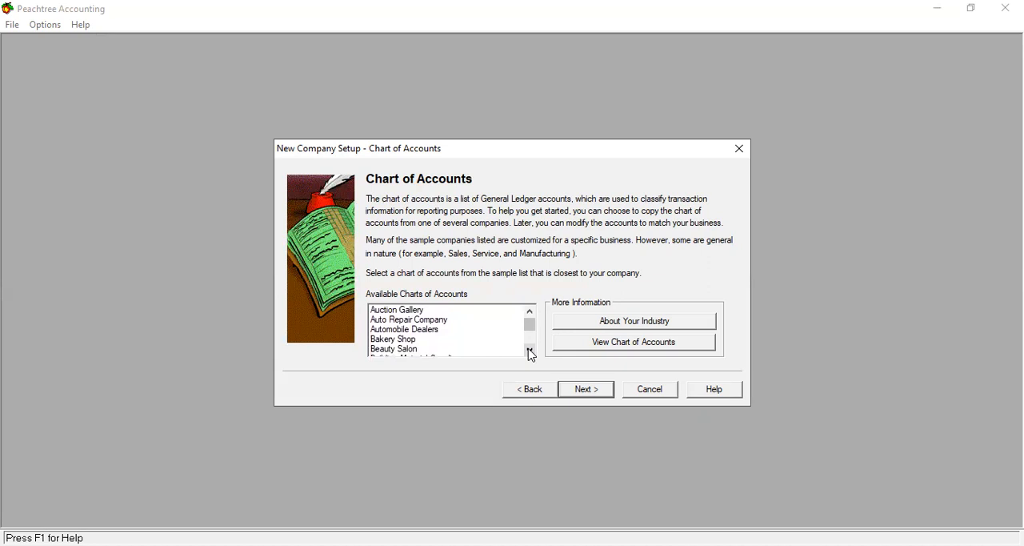
pyautogui.click(530, 350)
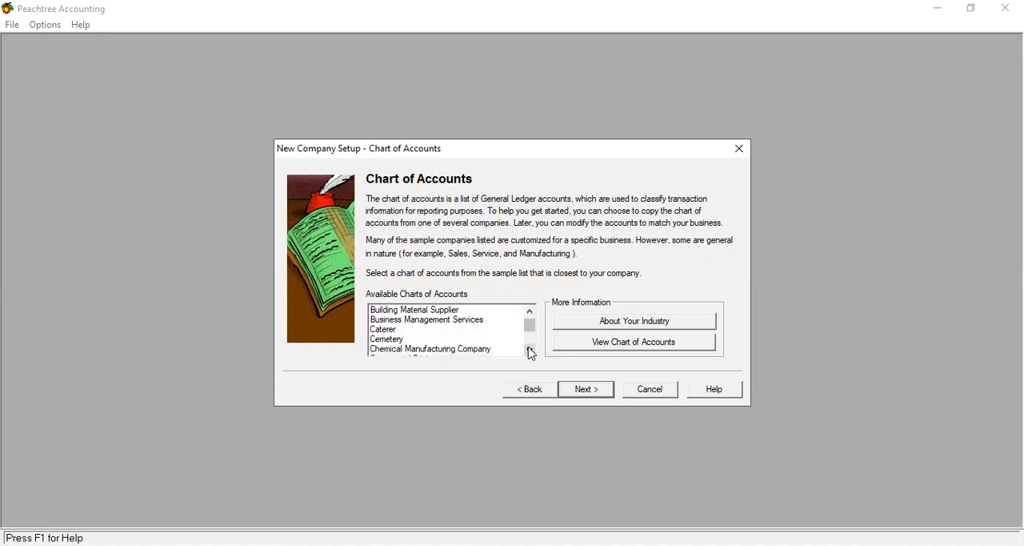
pyautogui.click(529, 350)
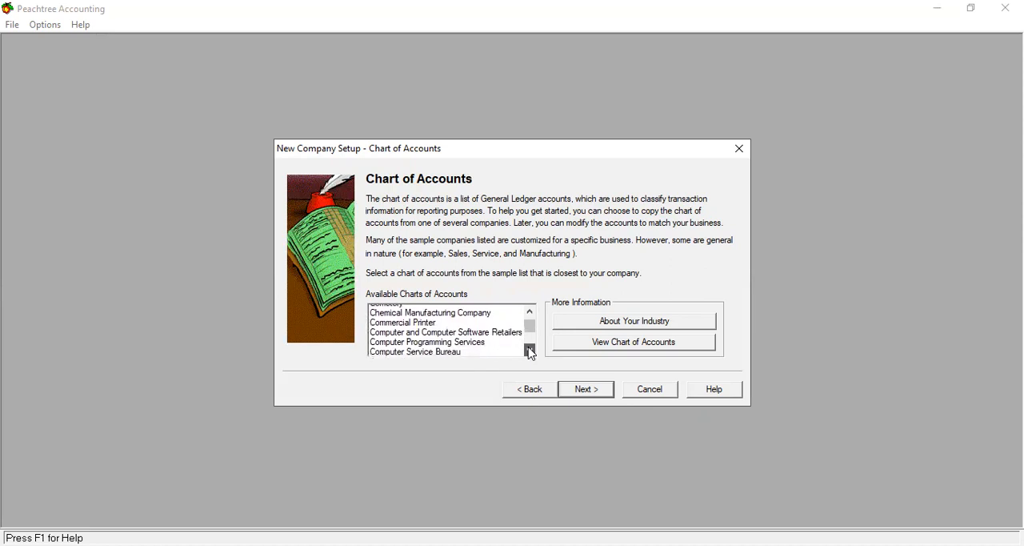
pyautogui.moveTo(529, 353); pyautogui.dragTo(530, 352)
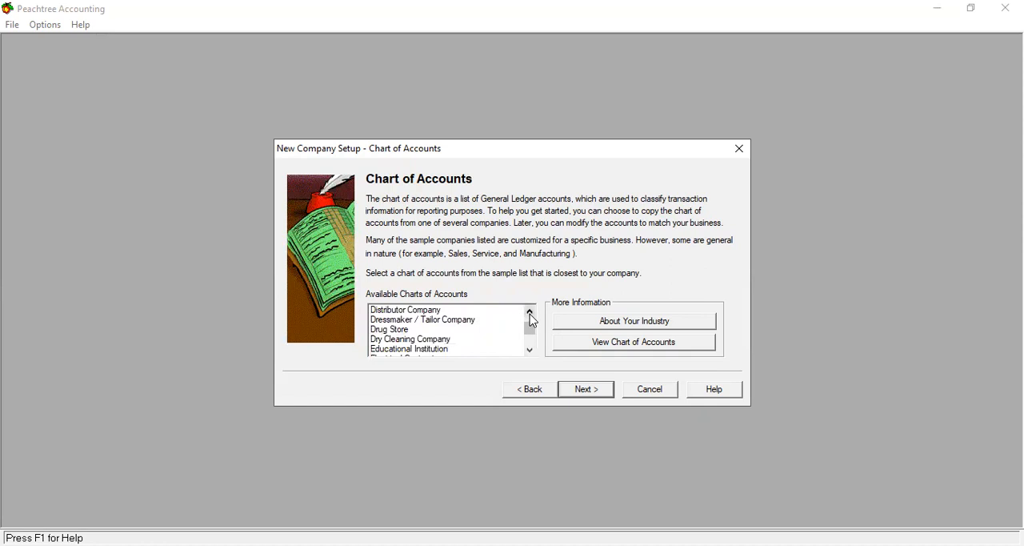
pyautogui.moveTo(531, 318); pyautogui.dragTo(531, 317)
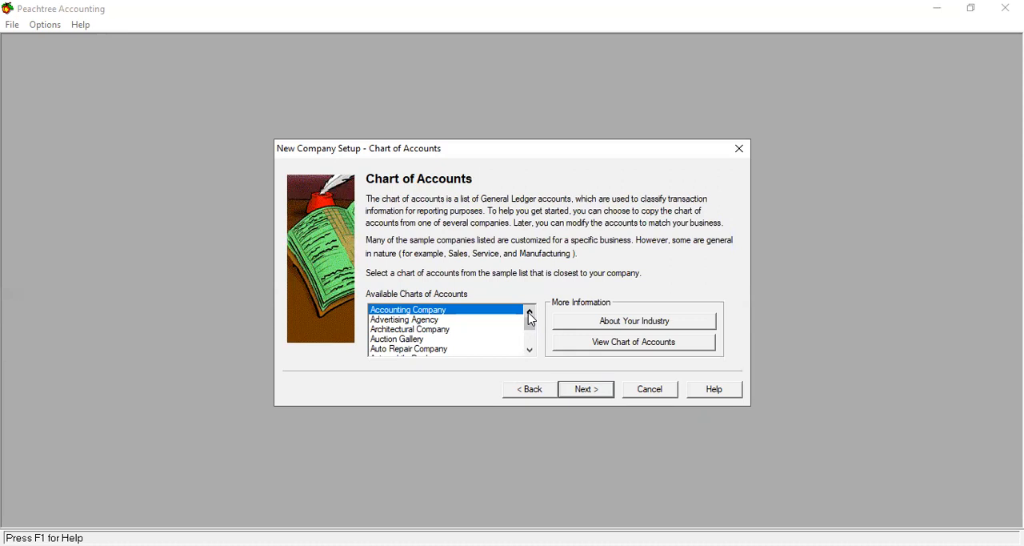
pyautogui.click(585, 397)
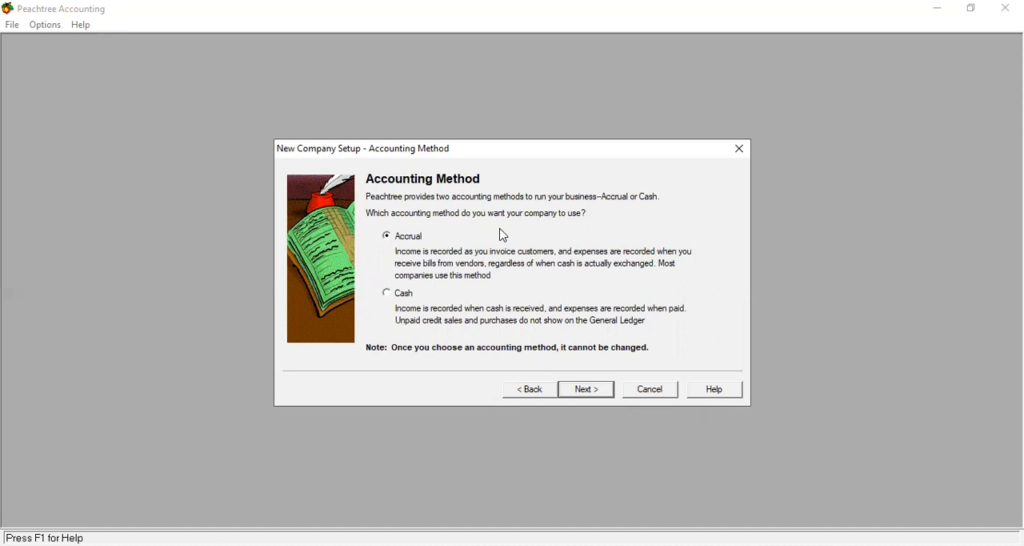
# Step: Accept the Accrual accounting method, Real Time posting and 12 monthly accounting periods
pyautogui.click(585, 391)
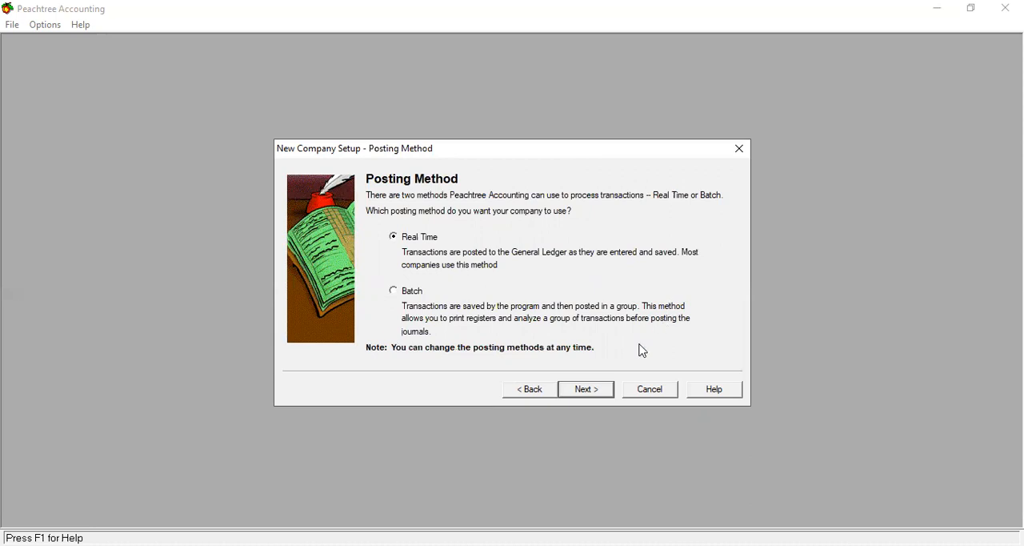
pyautogui.click(587, 389)
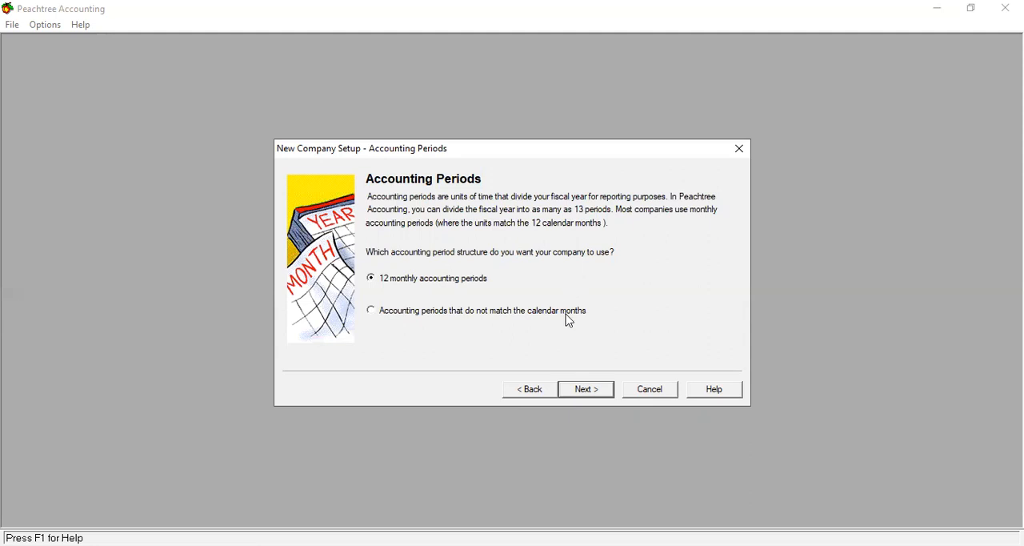
pyautogui.click(590, 394)
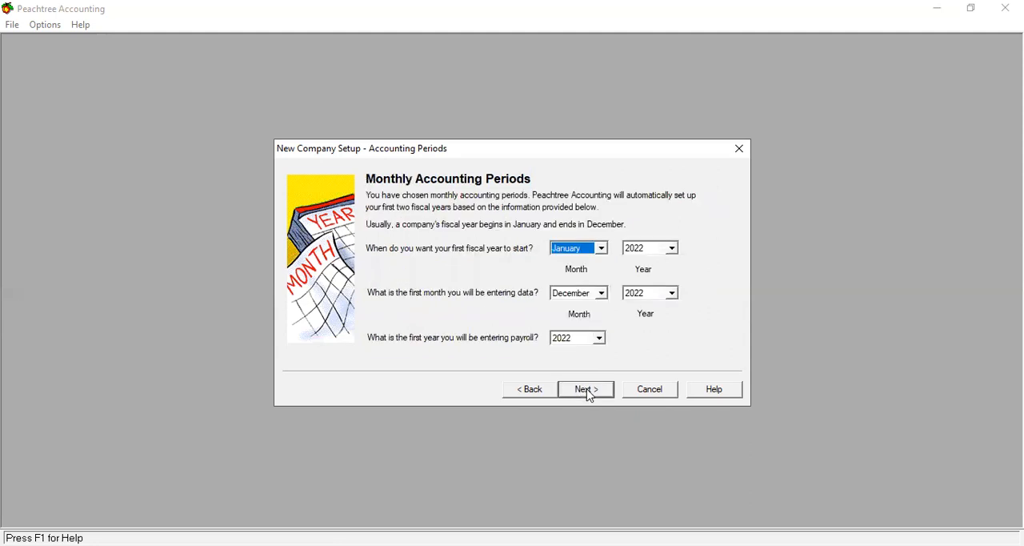
# Step: Start the first fiscal year in July 2022 and make December 2022 the first month for entering data
pyautogui.click(601, 248)
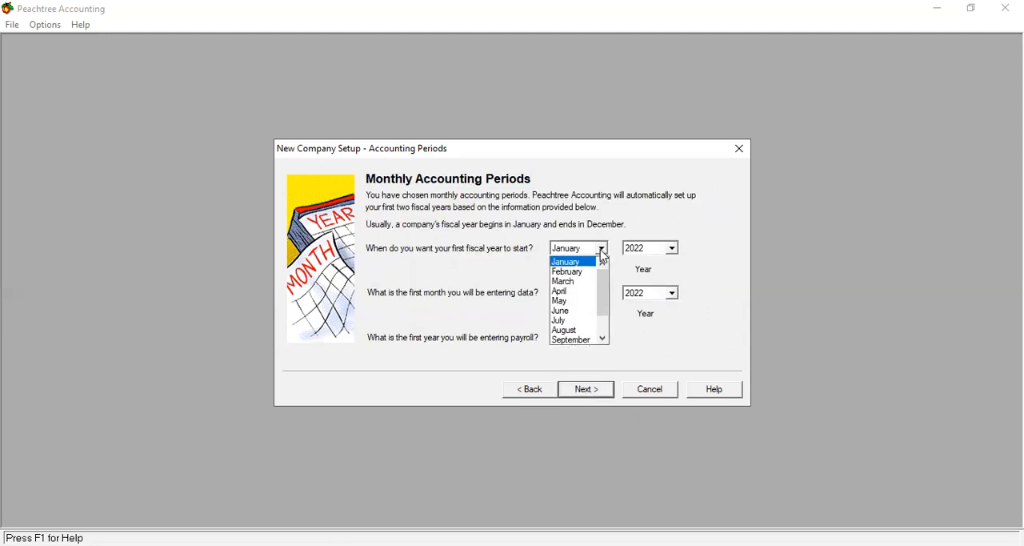
pyautogui.click(581, 321)
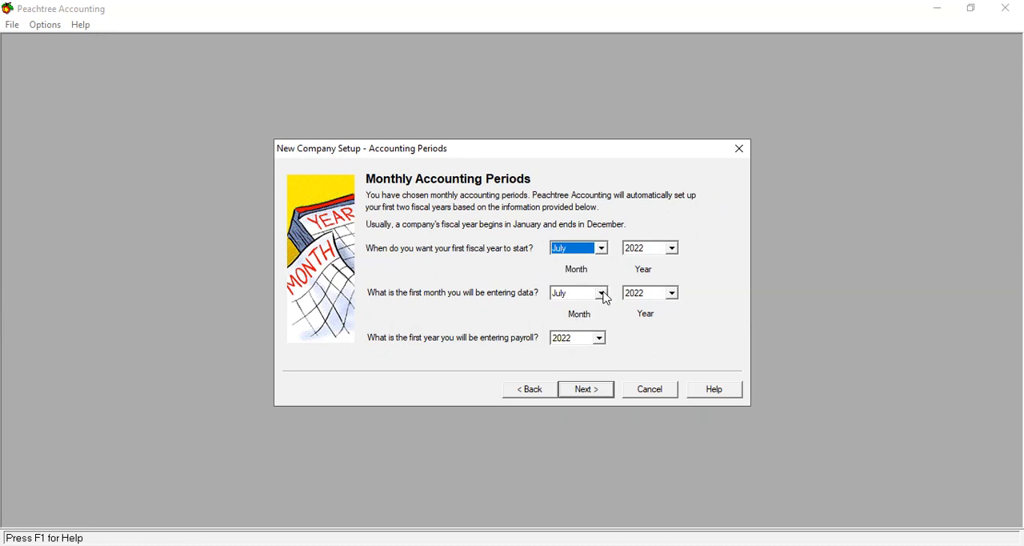
pyautogui.click(604, 293)
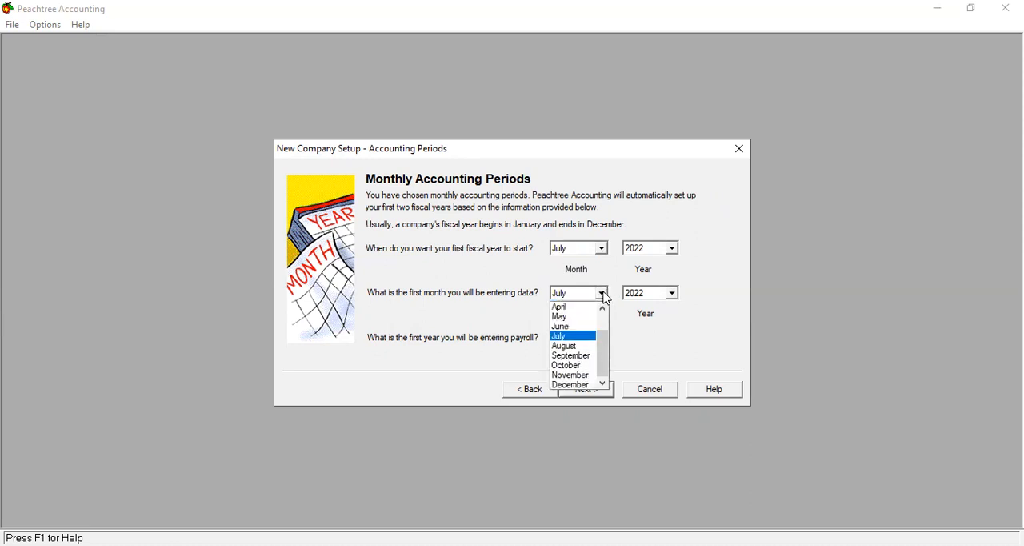
pyautogui.click(571, 385)
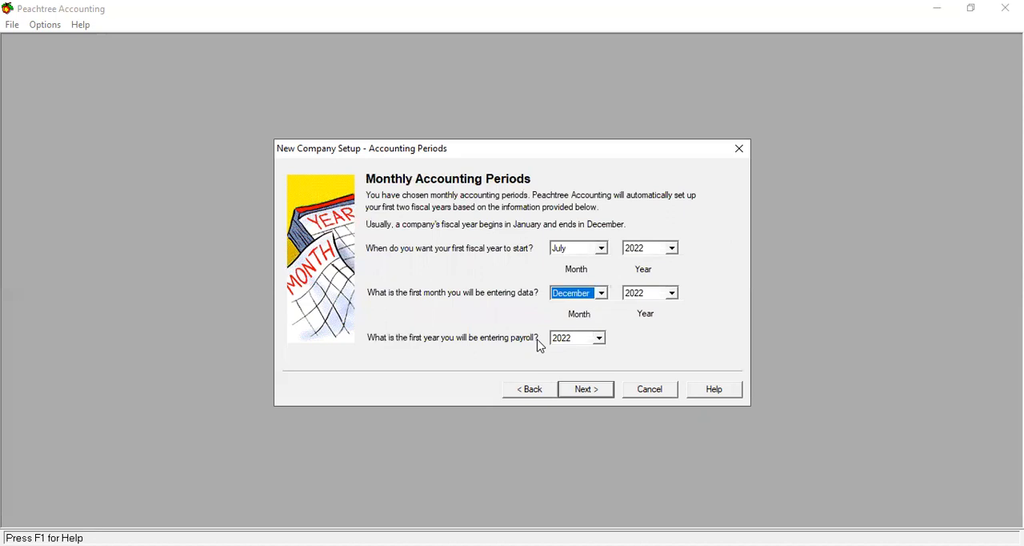
pyautogui.click(585, 392)
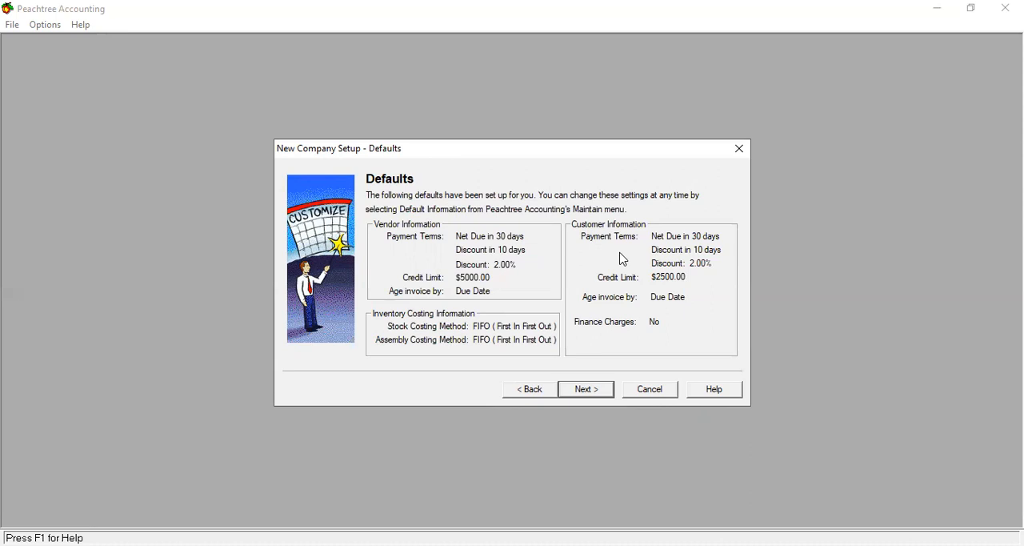
# Step: Accept the vendor, customer and inventory defaults, finish the company setup, and dismiss the Setup Checklist
pyautogui.click(592, 390)
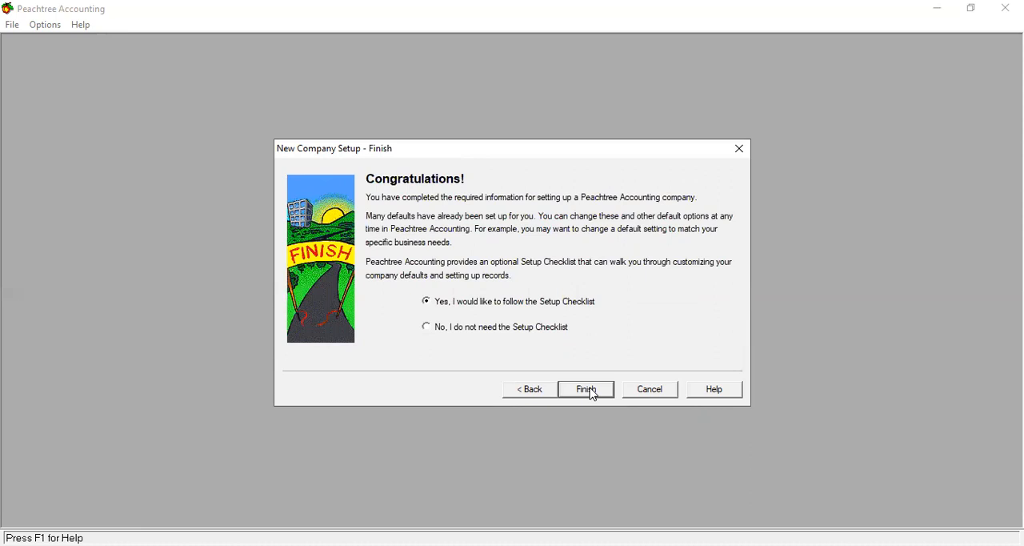
pyautogui.click(591, 389)
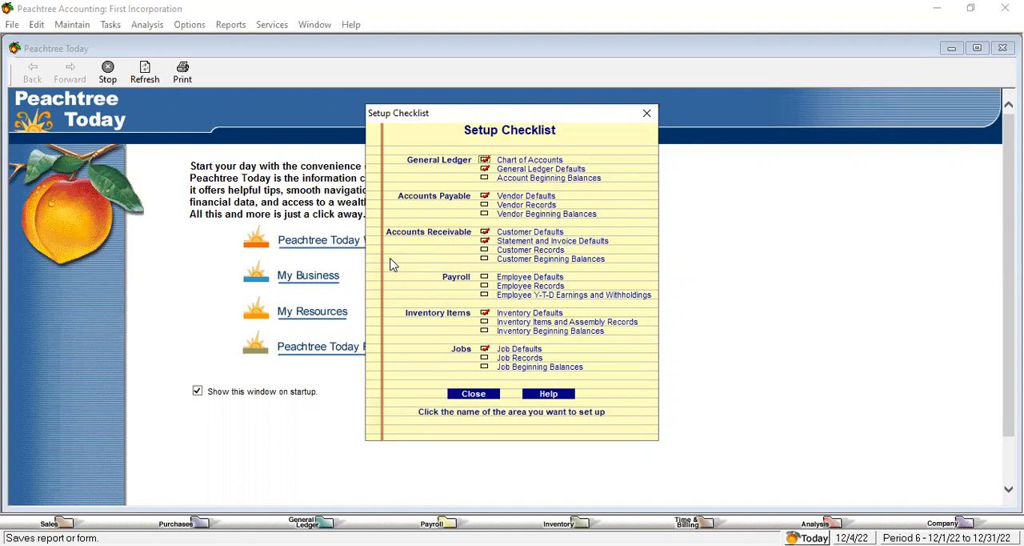
pyautogui.click(474, 395)
pyautogui.click(622, 318)
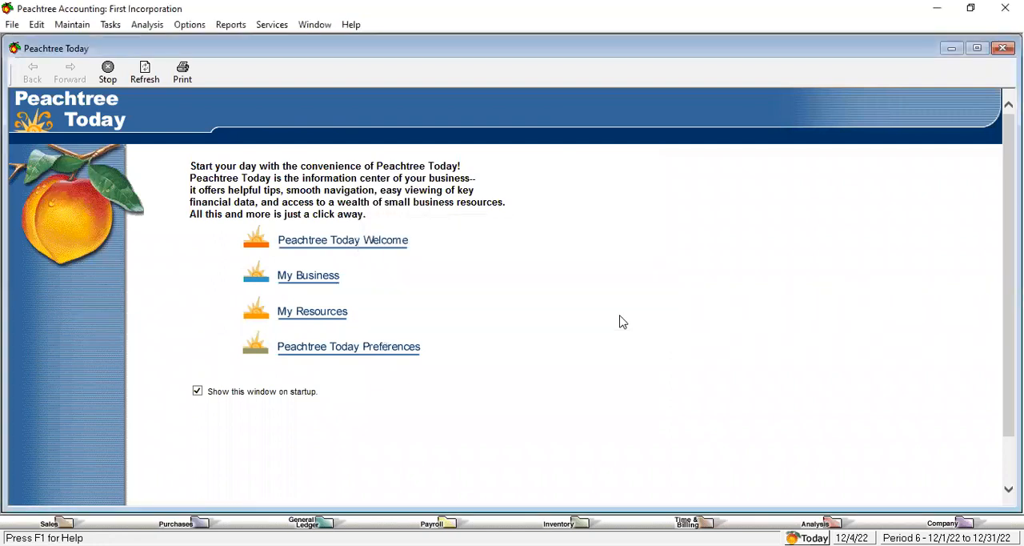
# Step: Preview the standard Income Statement for the current period, then close the report
pyautogui.click(232, 25)
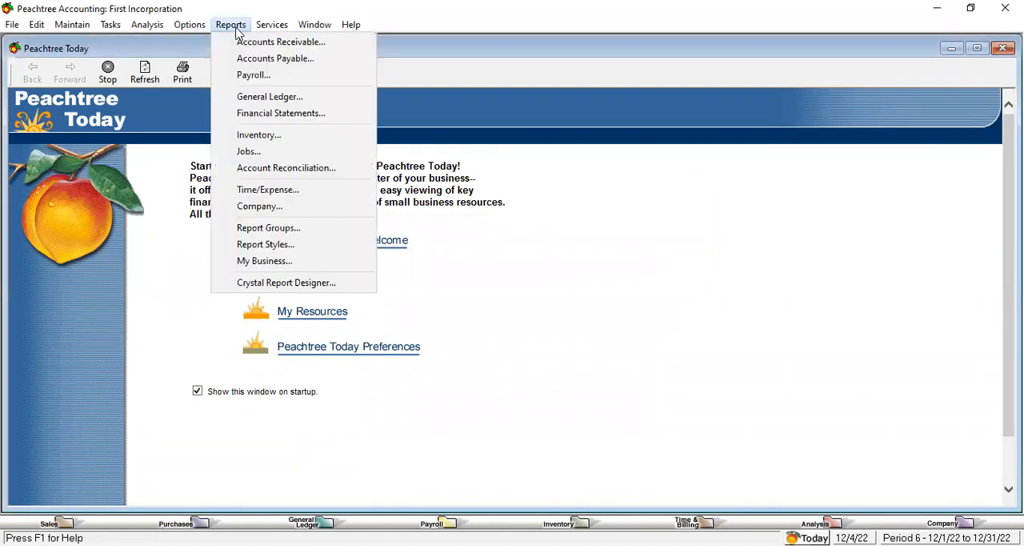
pyautogui.click(276, 116)
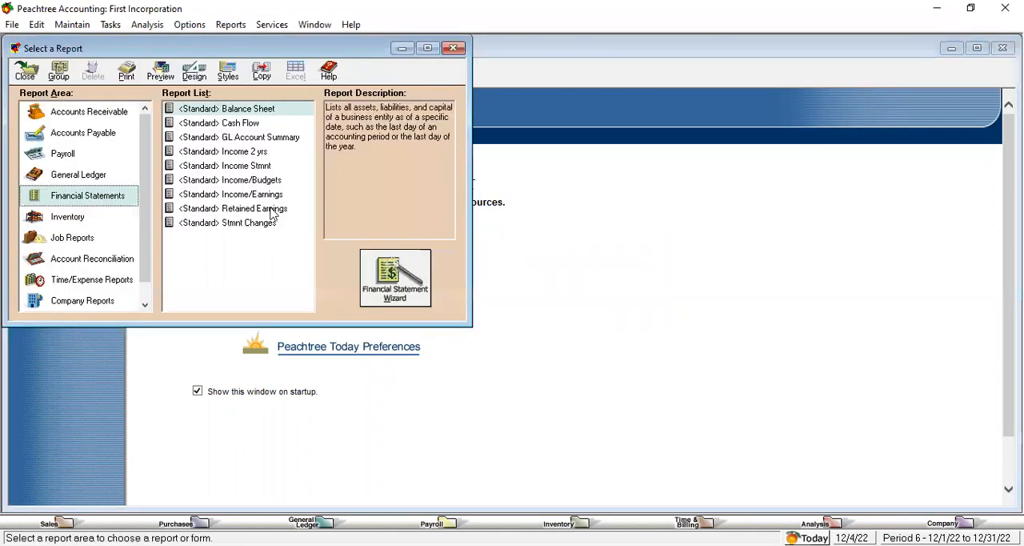
pyautogui.doubleClick(258, 167)
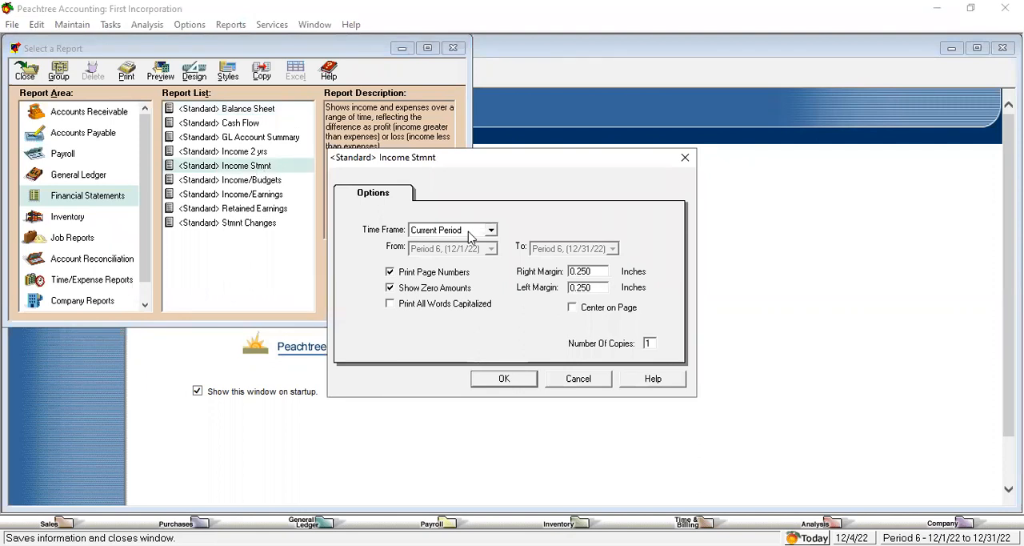
pyautogui.click(512, 387)
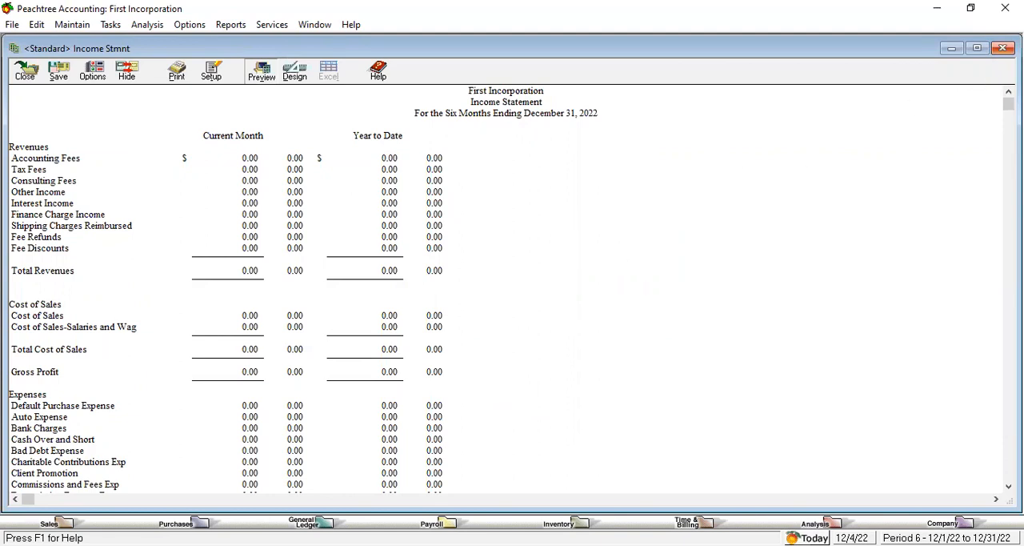
pyautogui.click(1003, 48)
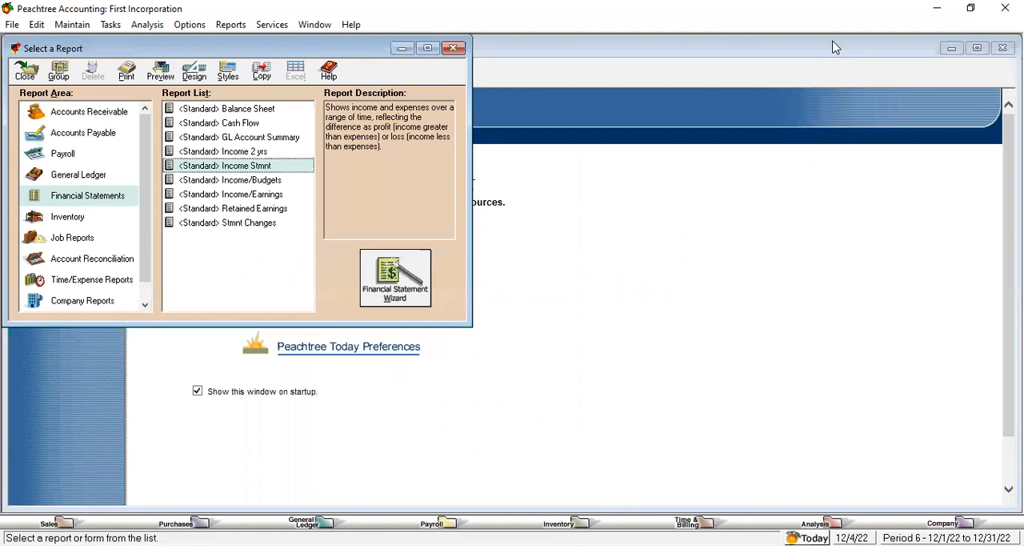
# Step: Preview the standard Balance Sheet for the current period, then close it and the report selection
pyautogui.click(256, 115)
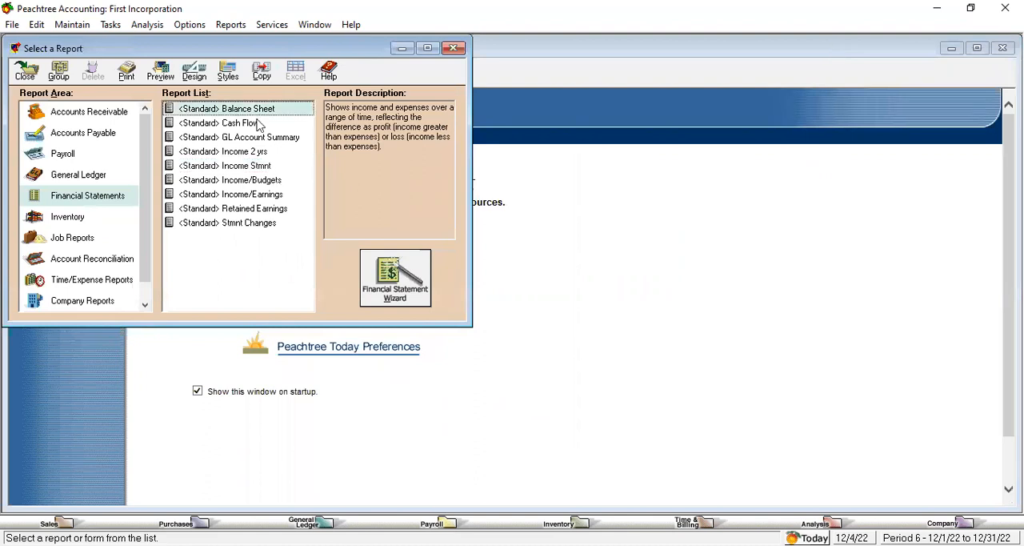
pyautogui.doubleClick(256, 116)
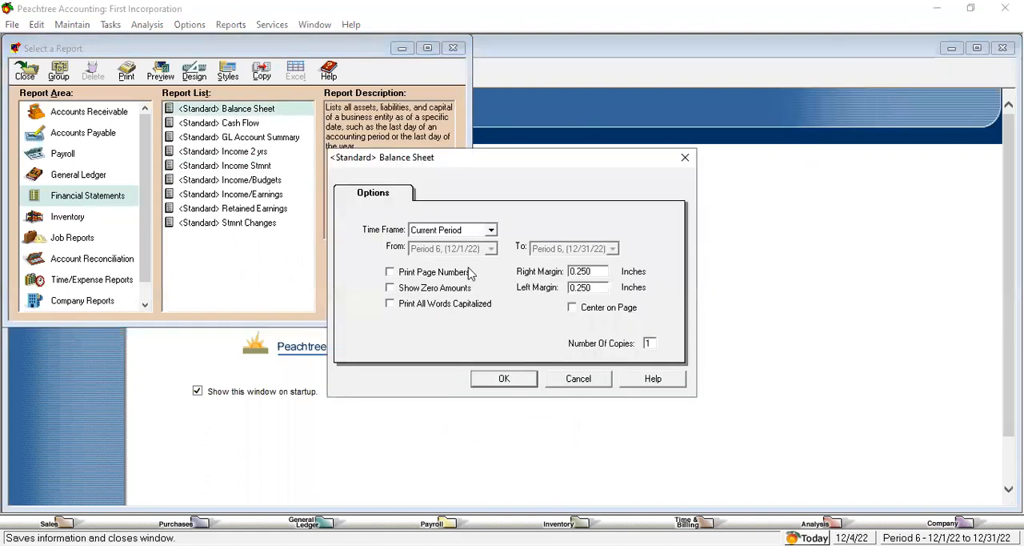
pyautogui.click(506, 381)
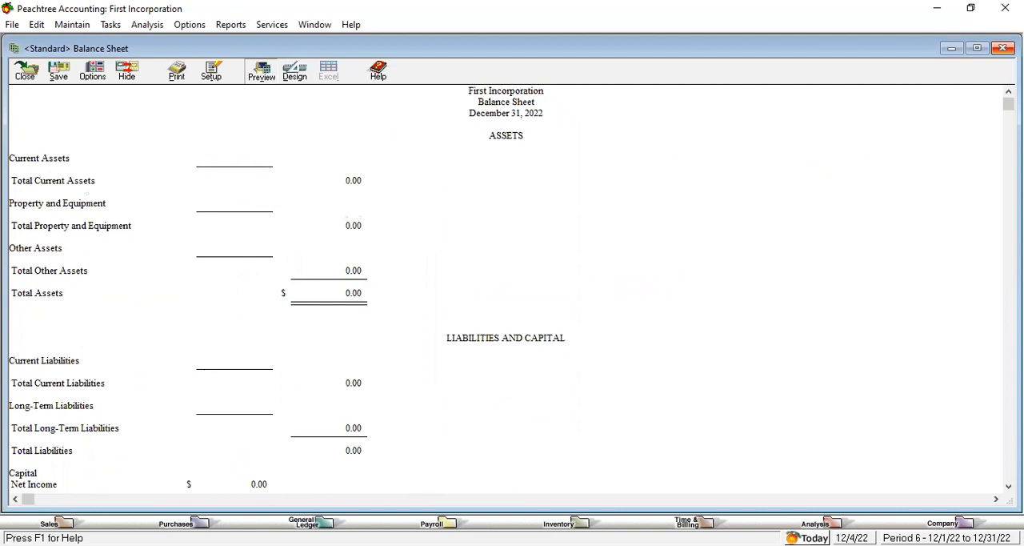
pyautogui.click(1003, 48)
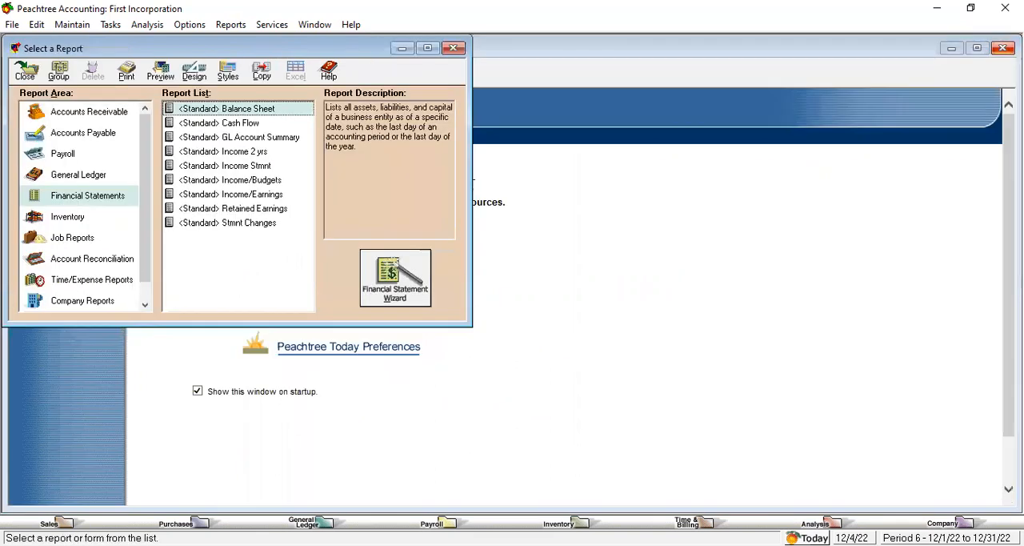
pyautogui.click(454, 48)
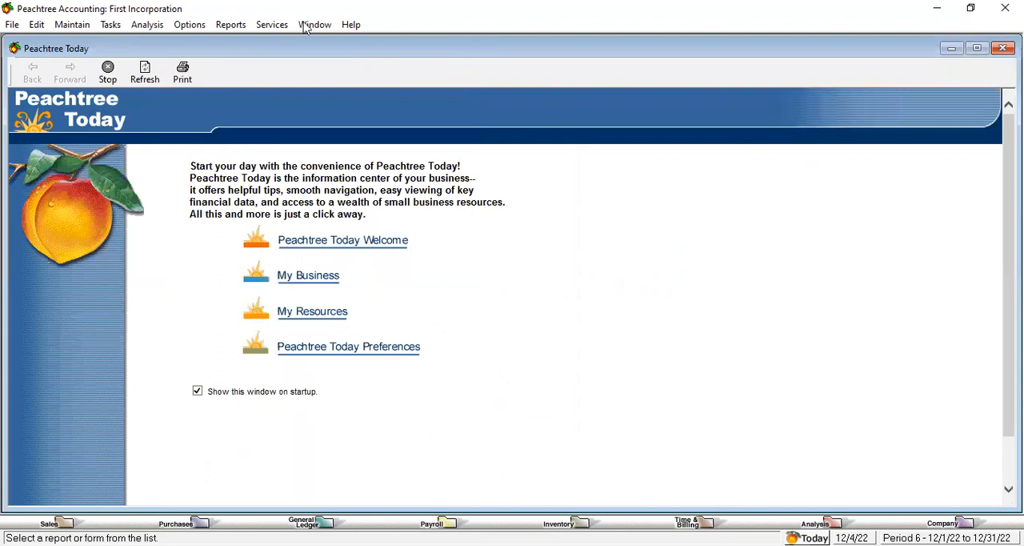
# Step: Open the chart of accounts for maintenance and look through the complete list of existing accounts
pyautogui.click(78, 25)
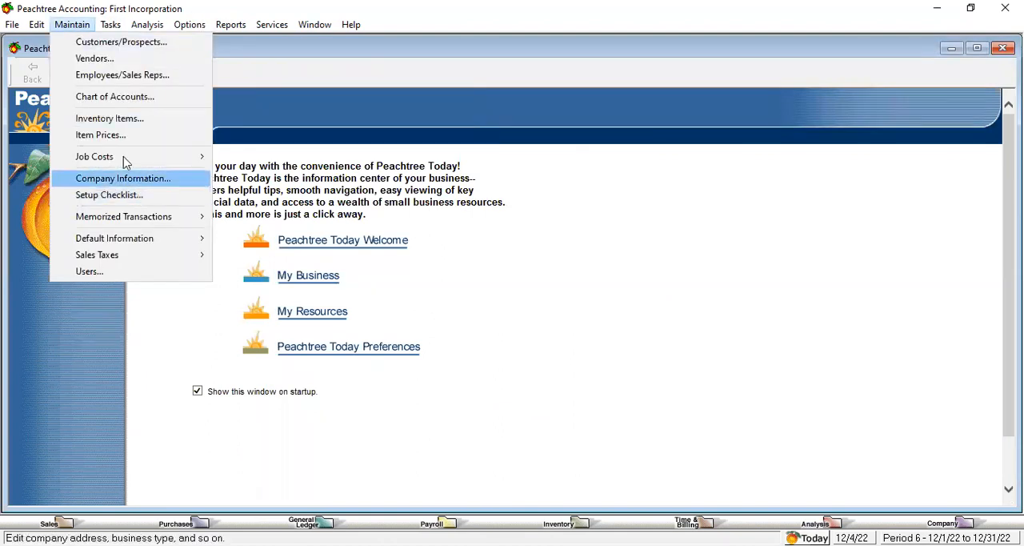
pyautogui.click(124, 97)
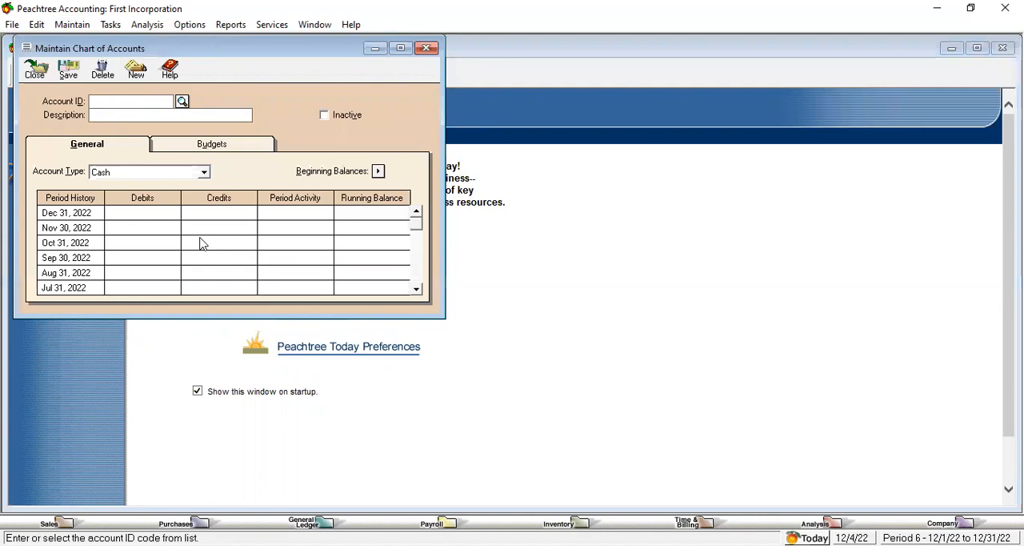
pyautogui.click(183, 101)
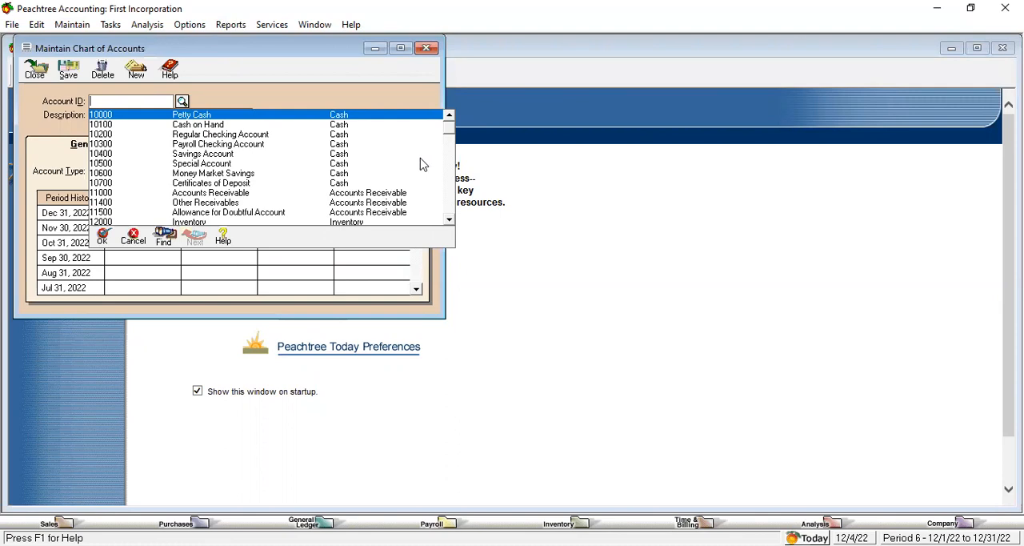
pyautogui.click(449, 220)
pyautogui.click(449, 220)
pyautogui.click(449, 221)
pyautogui.click(449, 221)
pyautogui.click(449, 222)
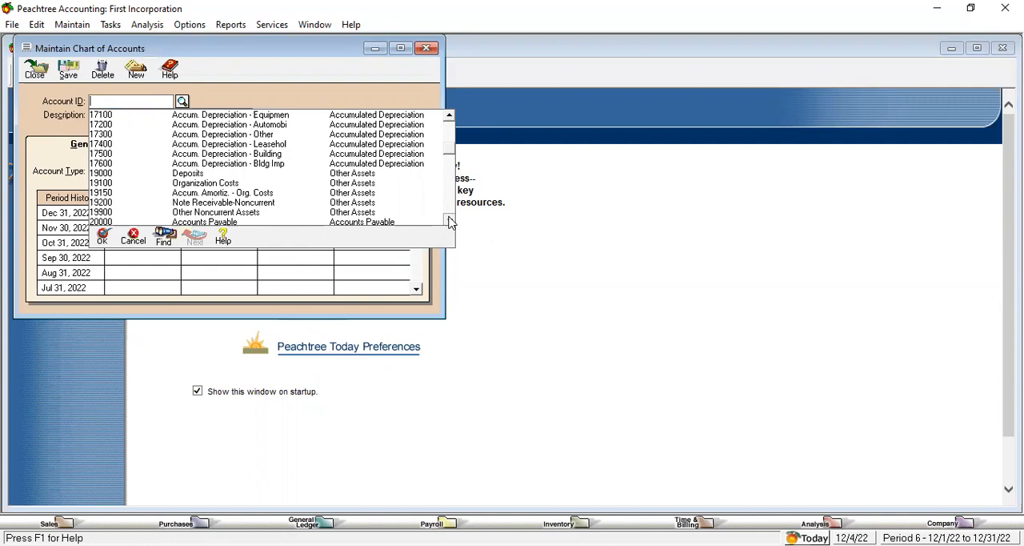
pyautogui.click(449, 221)
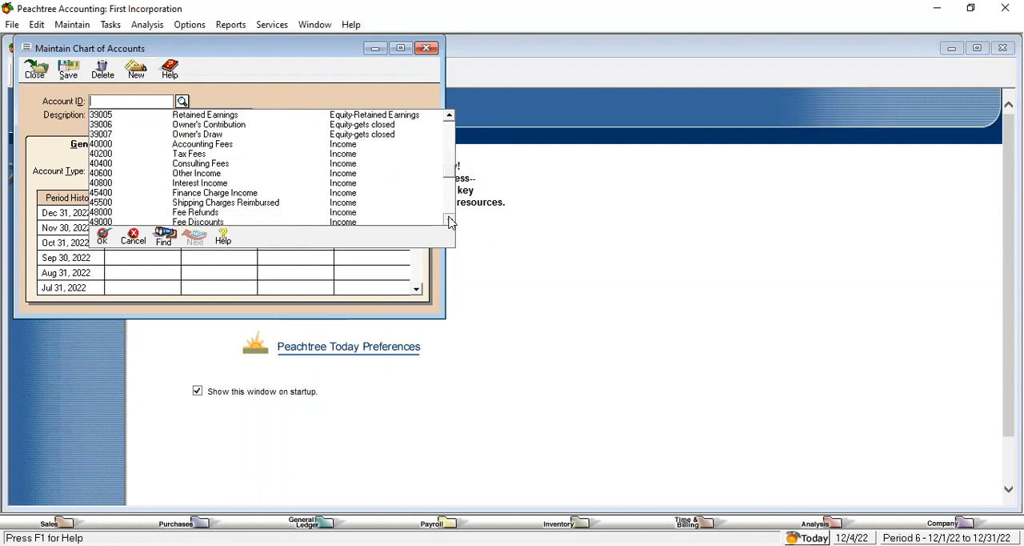
pyautogui.click(449, 222)
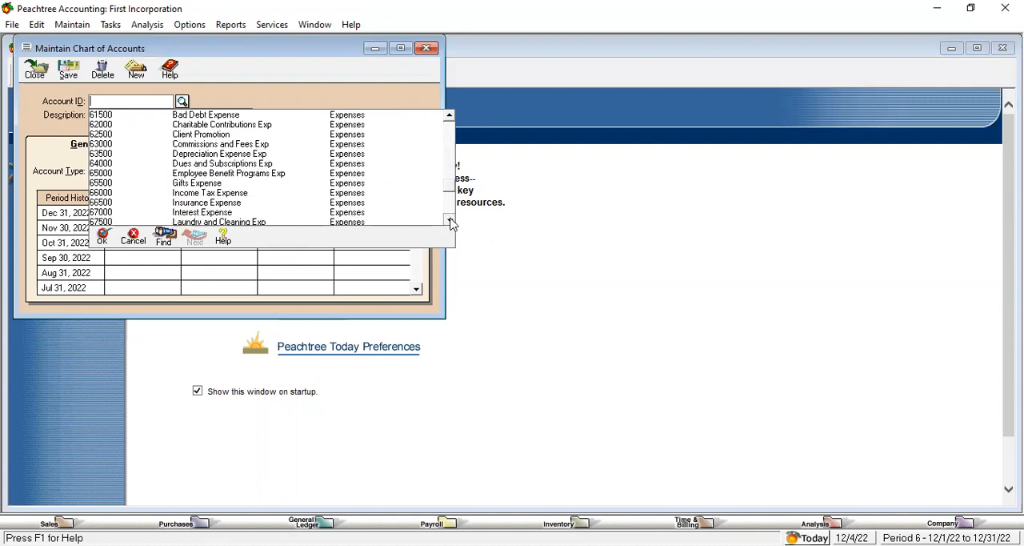
pyautogui.click(449, 221)
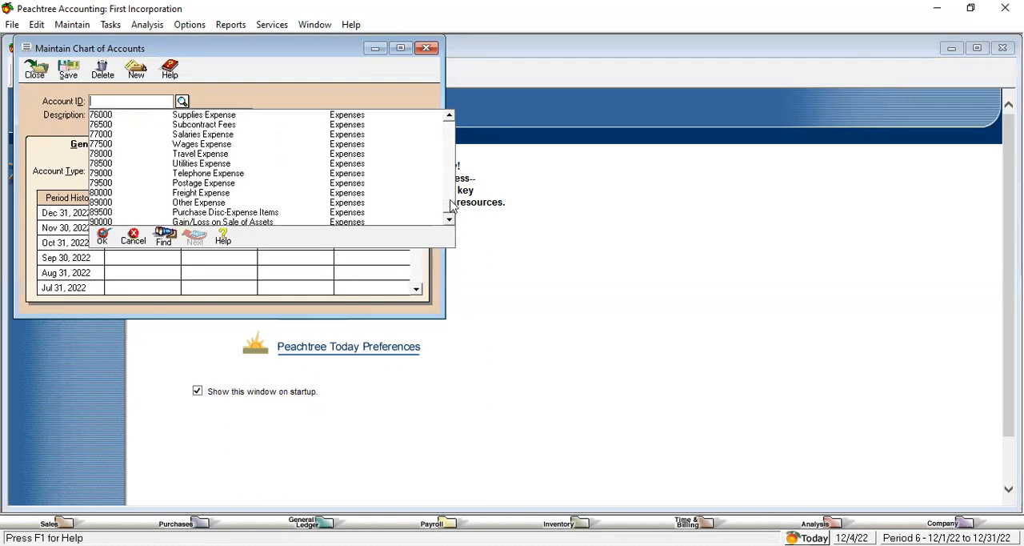
pyautogui.moveTo(450, 207); pyautogui.dragTo(449, 120)
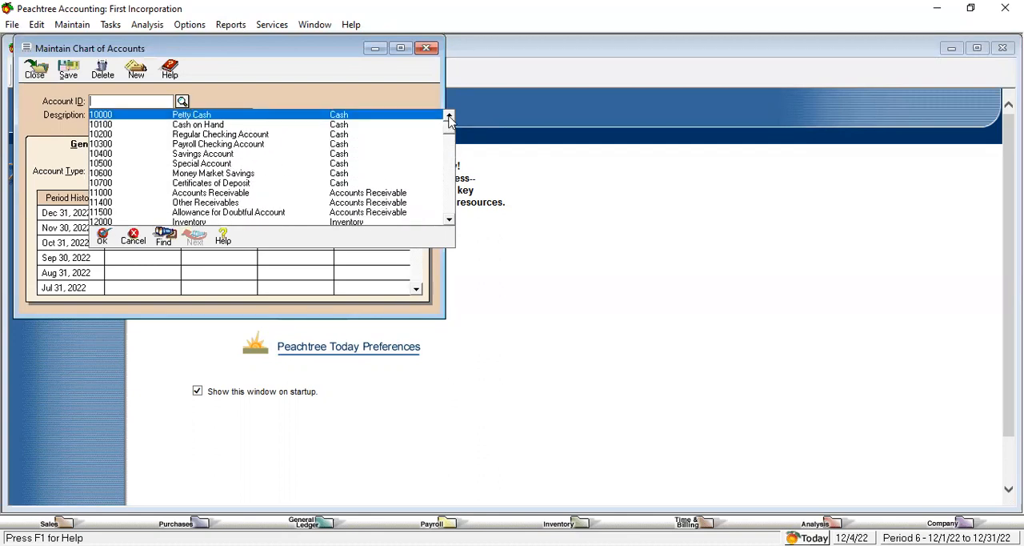
# Step: Examine the asset and current liability accounts in the account list, returning to the cash accounts
pyautogui.click(449, 222)
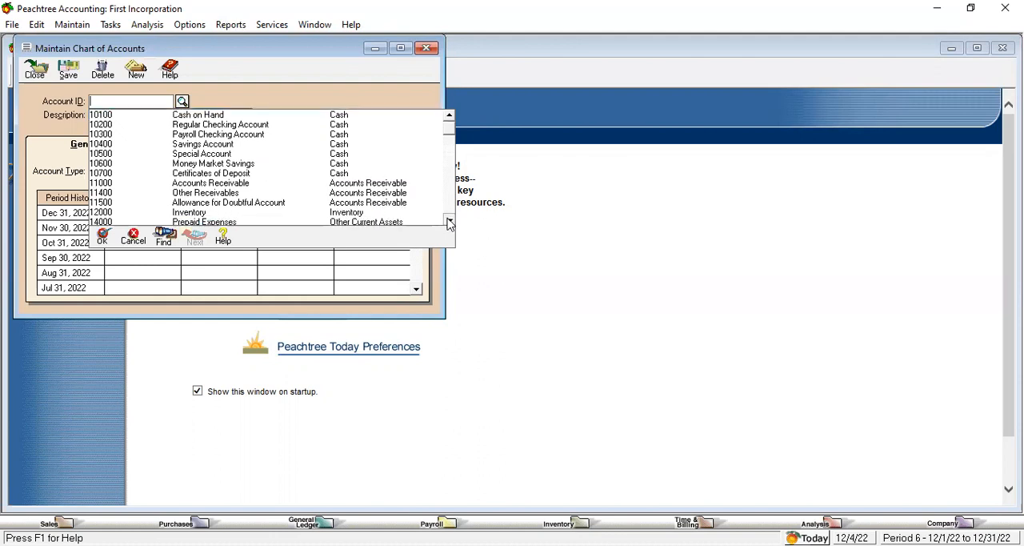
pyautogui.click(449, 222)
pyautogui.click(449, 222)
pyautogui.click(449, 222)
pyautogui.click(449, 222)
pyautogui.click(449, 222)
pyautogui.click(449, 222)
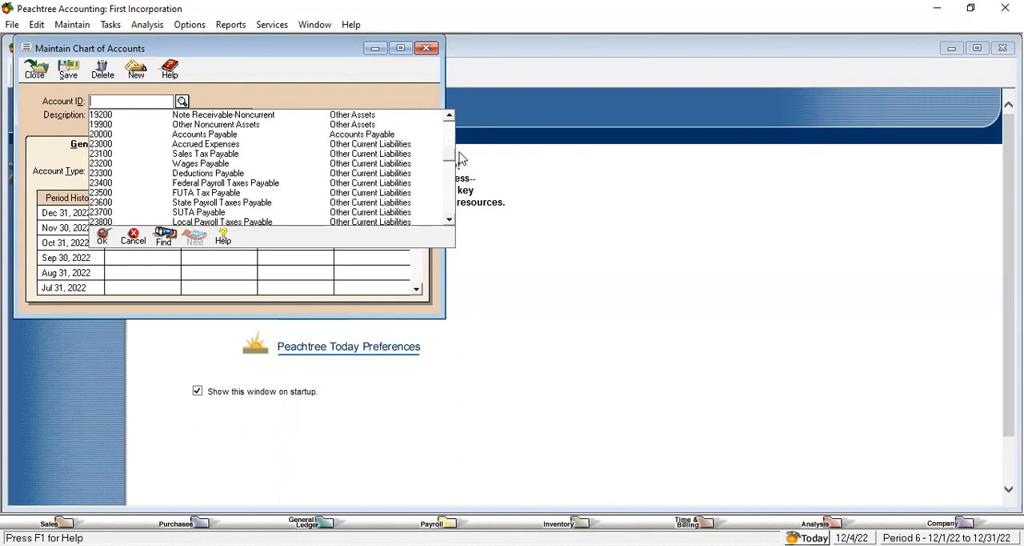
pyautogui.moveTo(449, 154); pyautogui.dragTo(447, 128)
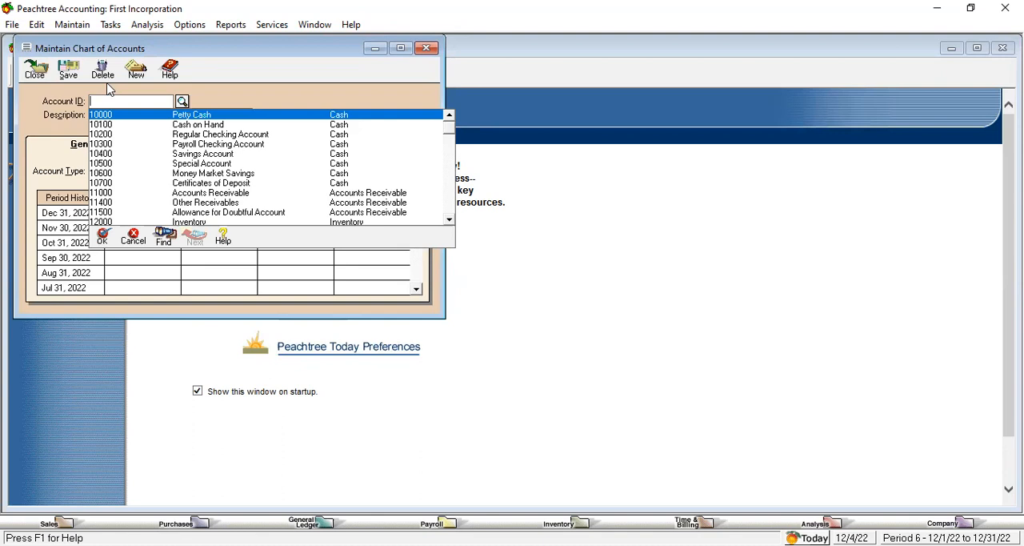
# Step: Enter a new account with ID 10101 and the description HBL
pyautogui.write('101')
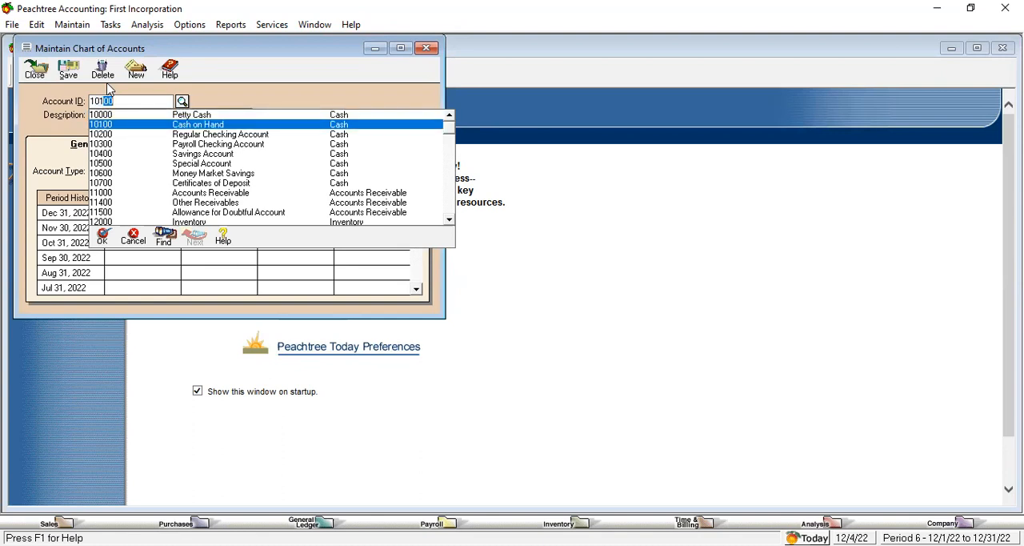
pyautogui.write('01')
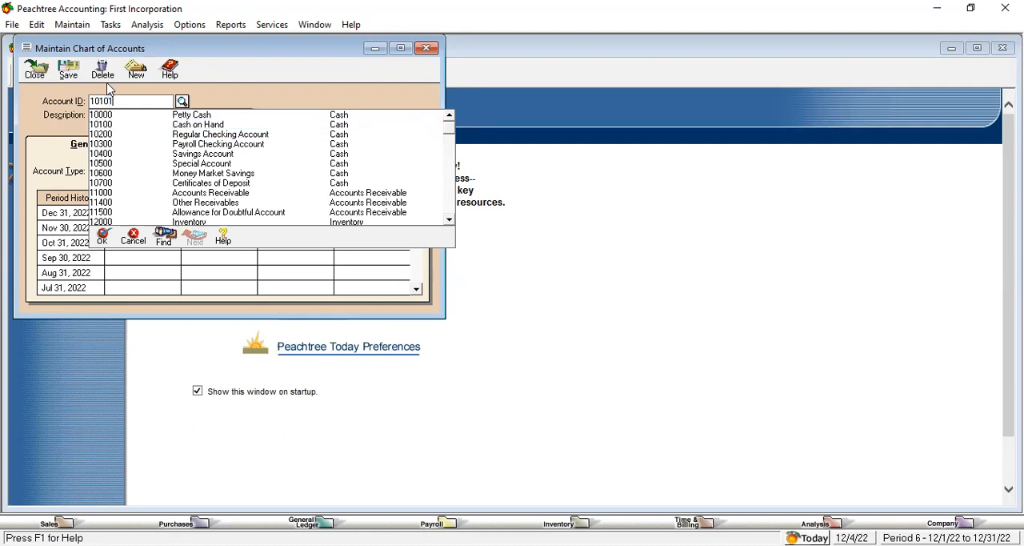
pyautogui.click(160, 115)
pyautogui.write('HBL')
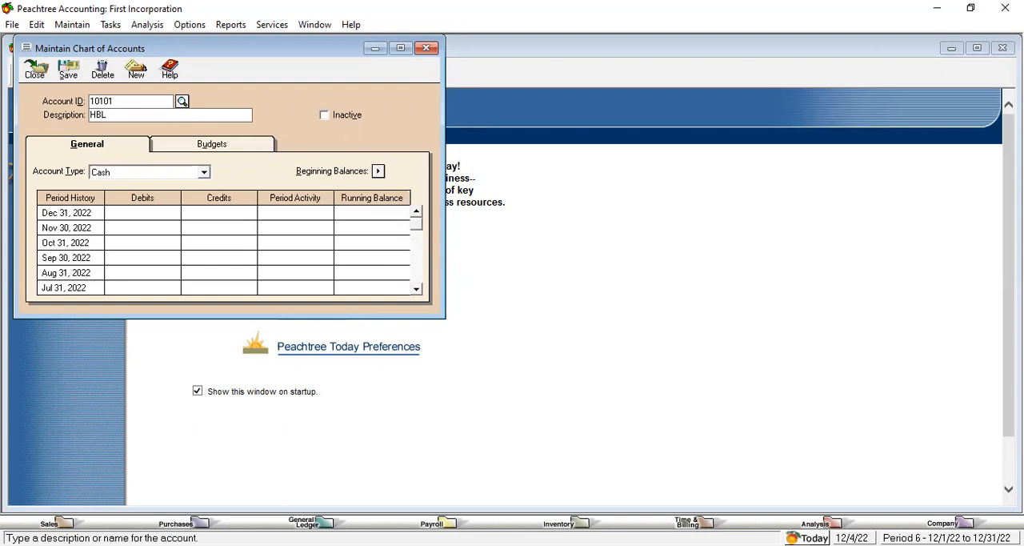
# Step: Review the account types available for the HBL account, keeping Cash as its type
pyautogui.click(204, 173)
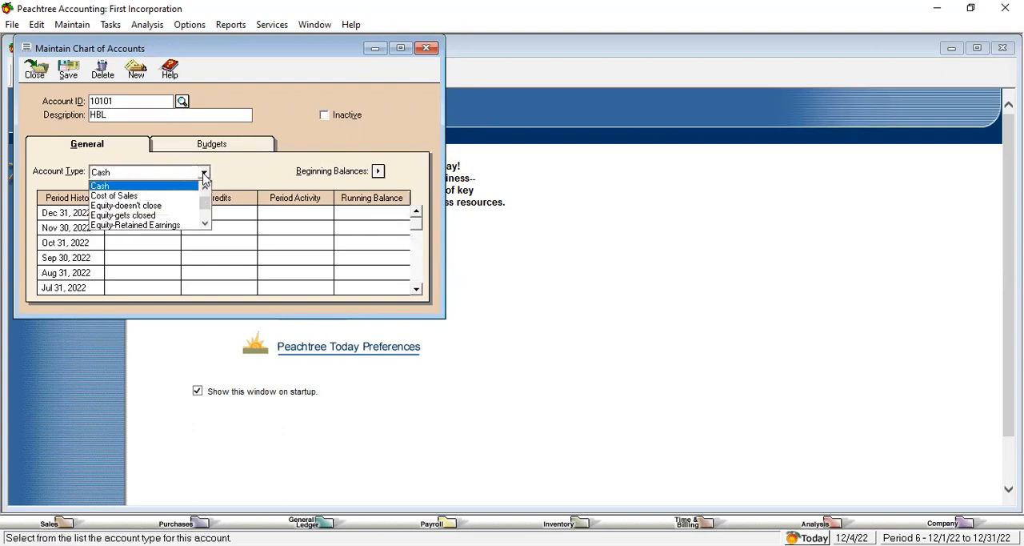
pyautogui.click(206, 225)
pyautogui.click(206, 225)
pyautogui.click(206, 225)
pyautogui.click(205, 225)
pyautogui.click(206, 225)
pyautogui.click(206, 225)
pyautogui.click(206, 225)
pyautogui.click(206, 225)
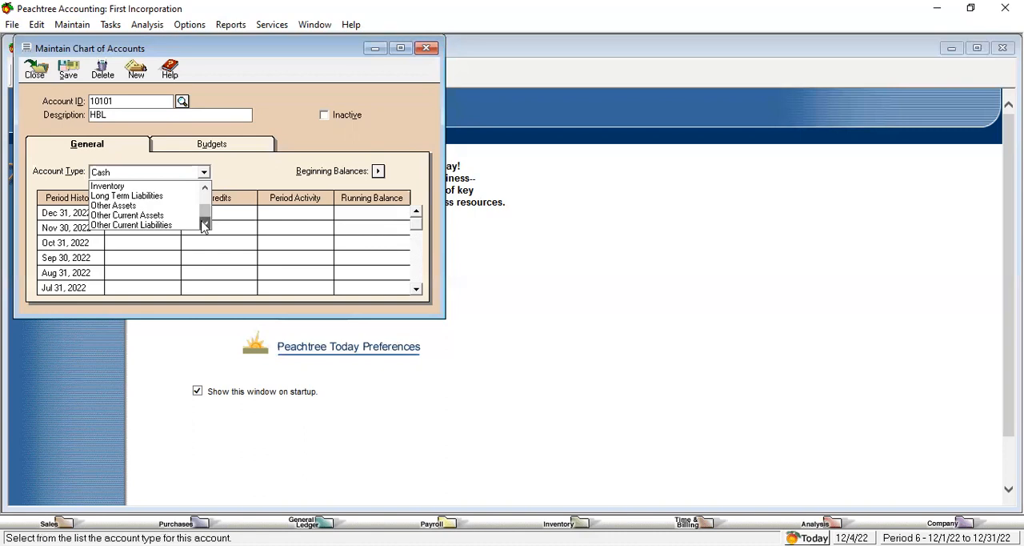
pyautogui.click(206, 188)
pyautogui.click(206, 188)
pyautogui.click(206, 188)
pyautogui.click(205, 188)
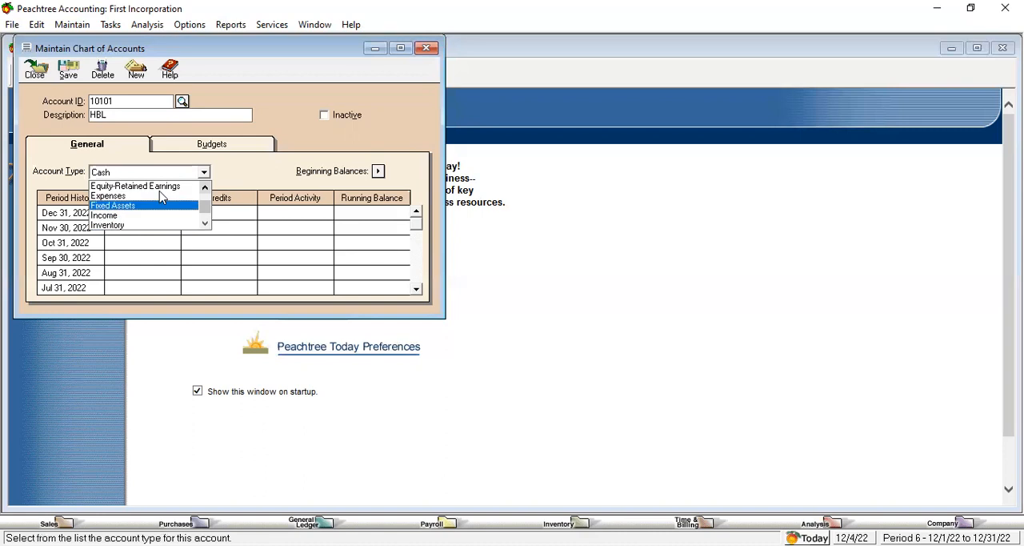
pyautogui.click(282, 124)
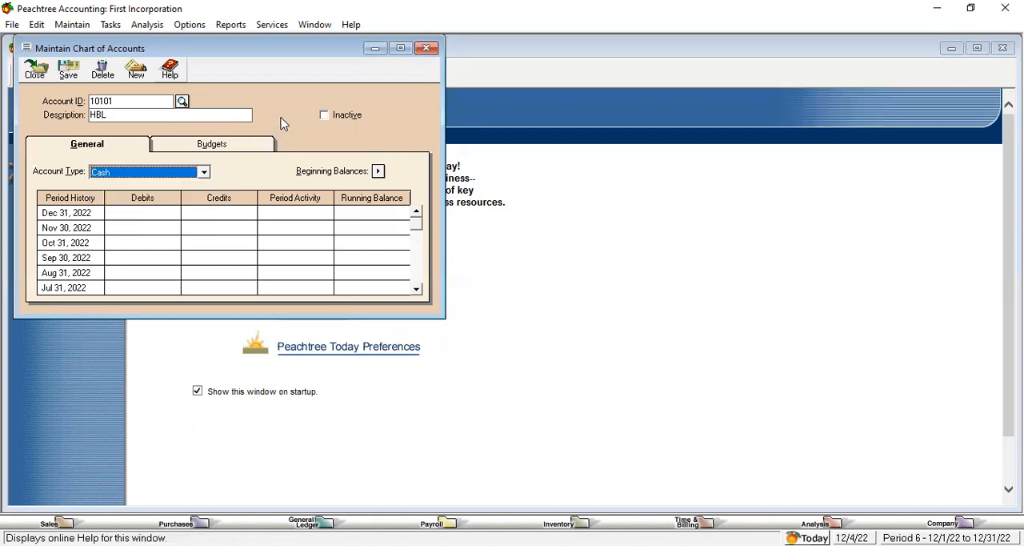
# Step: Save the HBL account and check its entry in the account list
pyautogui.click(71, 75)
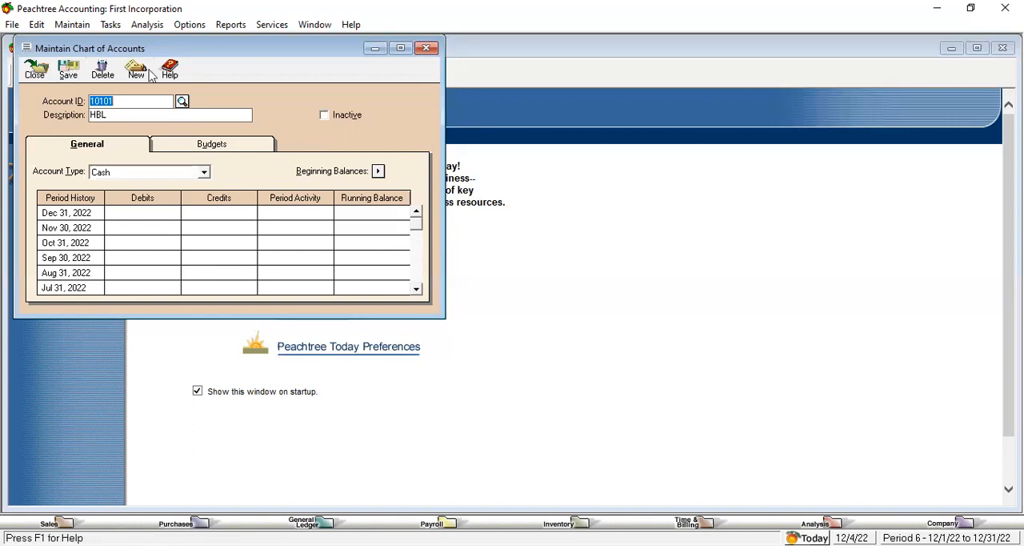
pyautogui.hotkey('shift', '/')
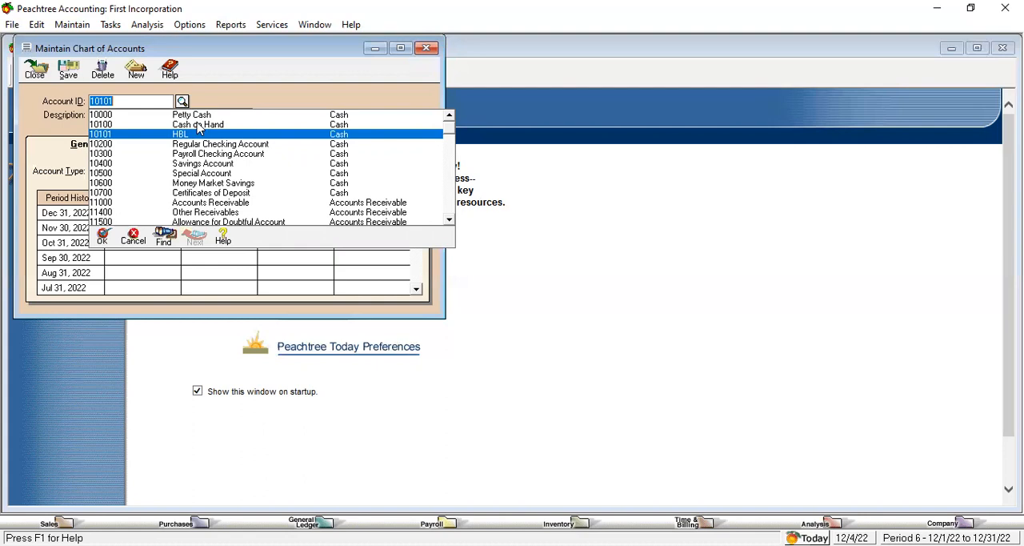
pyautogui.press('Return')
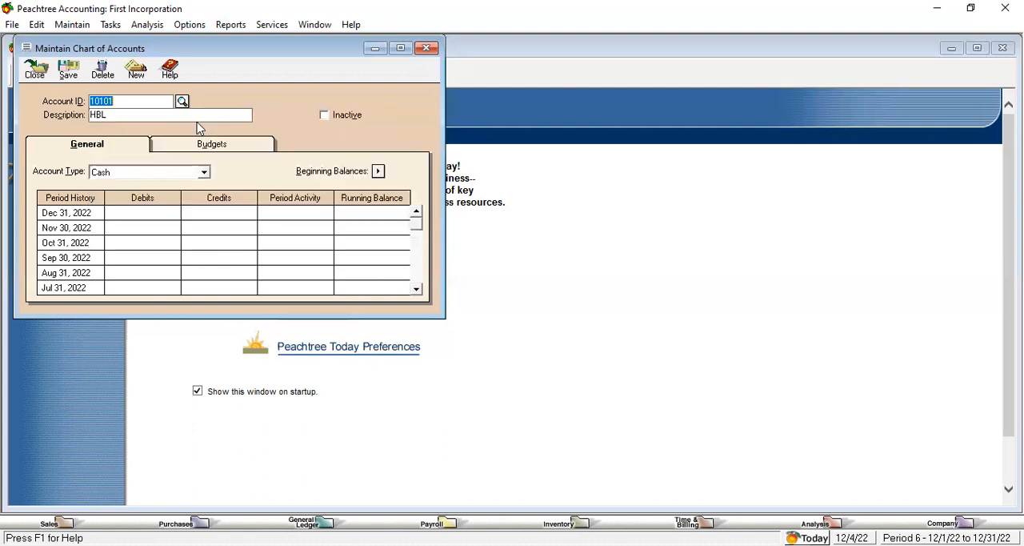
# Step: Open the chart of accounts beginning balances for the period 7/1/22 through 7/31/22
pyautogui.click(379, 173)
pyautogui.click(590, 297)
pyautogui.moveTo(590, 297); pyautogui.dragTo(590, 297)
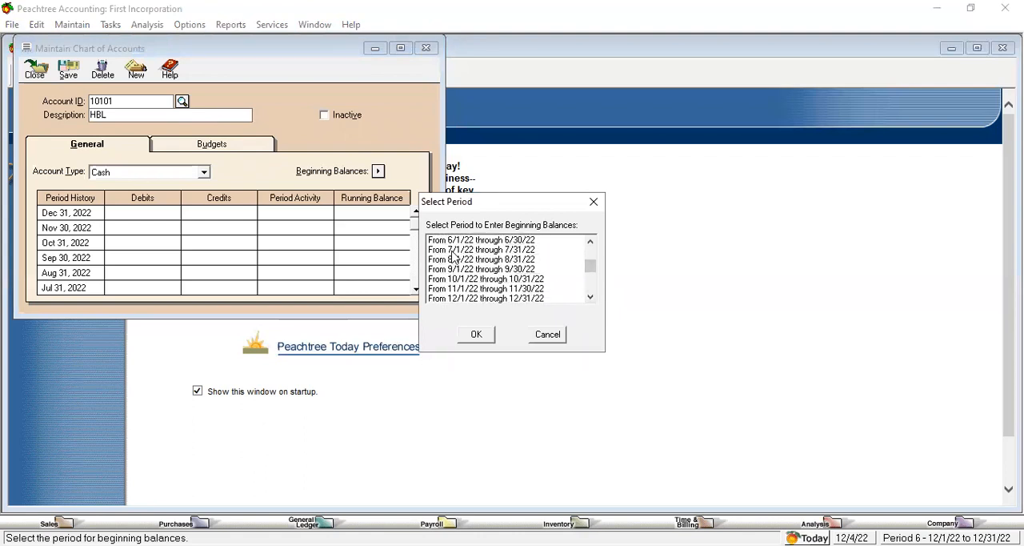
pyautogui.click(451, 251)
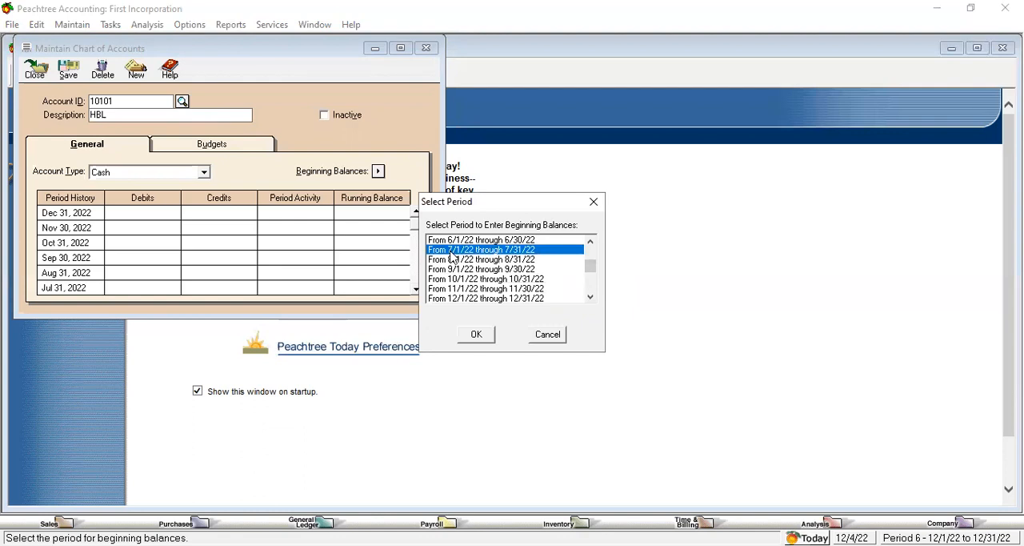
pyautogui.click(477, 336)
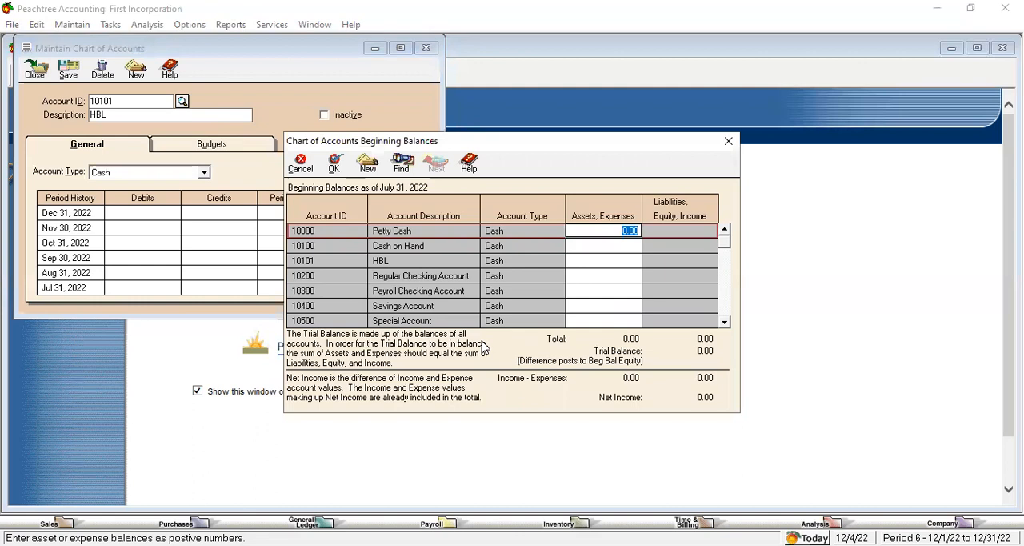
# Step: Set the beginning balances of Cash on Hand to 50,000.00 and HBL to 10,000.00
pyautogui.click(602, 246)
pyautogui.write('50,000.00')
pyautogui.click(615, 261)
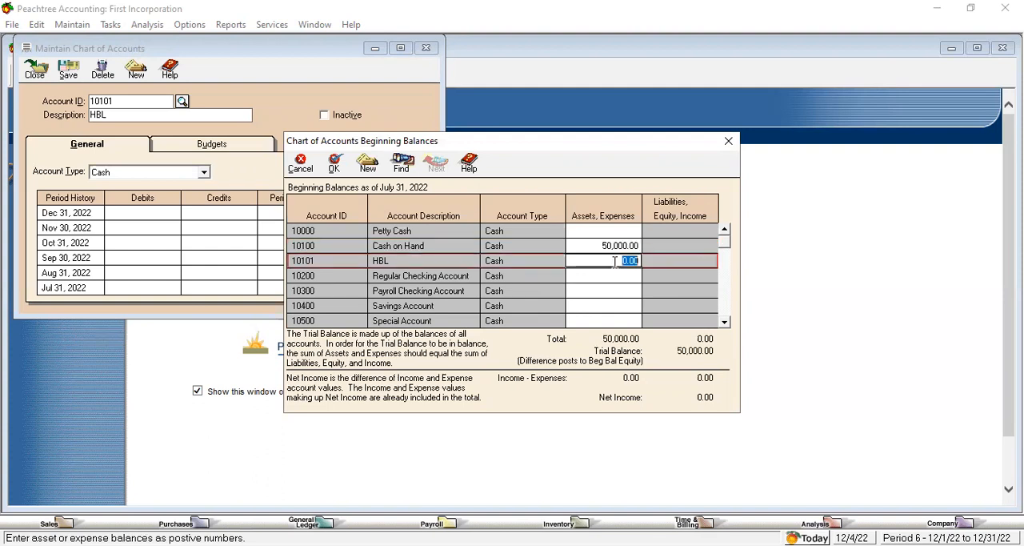
pyautogui.write('10000')
pyautogui.write('00')
pyautogui.press('BackSpace')
pyautogui.click(627, 277)
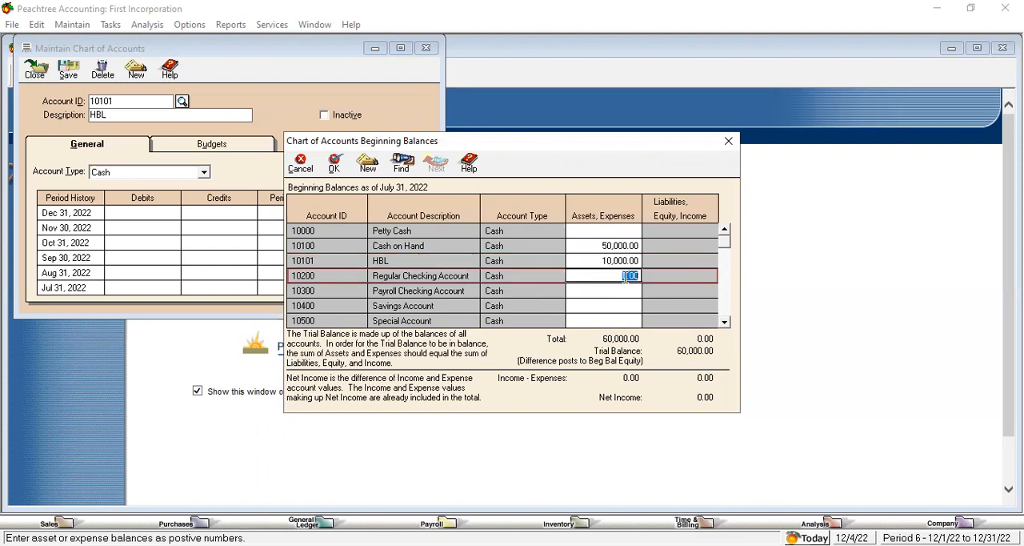
# Step: Set the beginning balance of the Furniture and Fixtures fixed-asset account to 2,000.00
pyautogui.moveTo(725, 322); pyautogui.dragTo(725, 323)
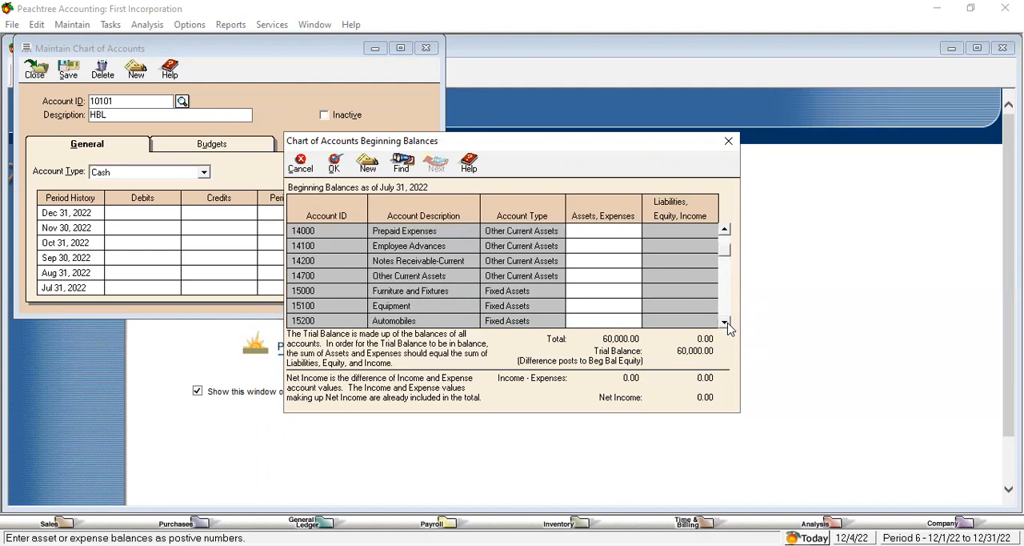
pyautogui.click(630, 291)
pyautogui.write('2000')
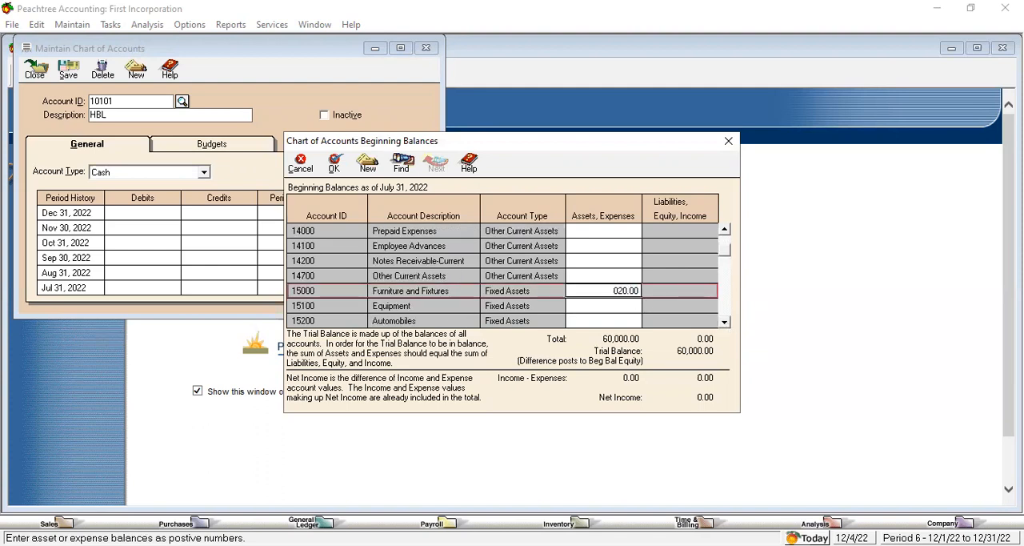
pyautogui.write('00')
pyautogui.click(629, 312)
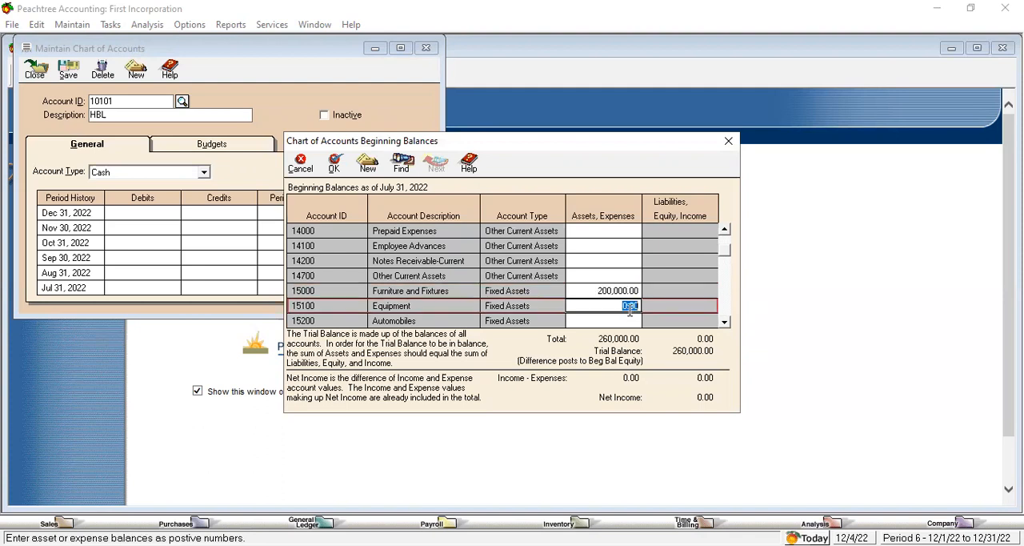
pyautogui.click(620, 290)
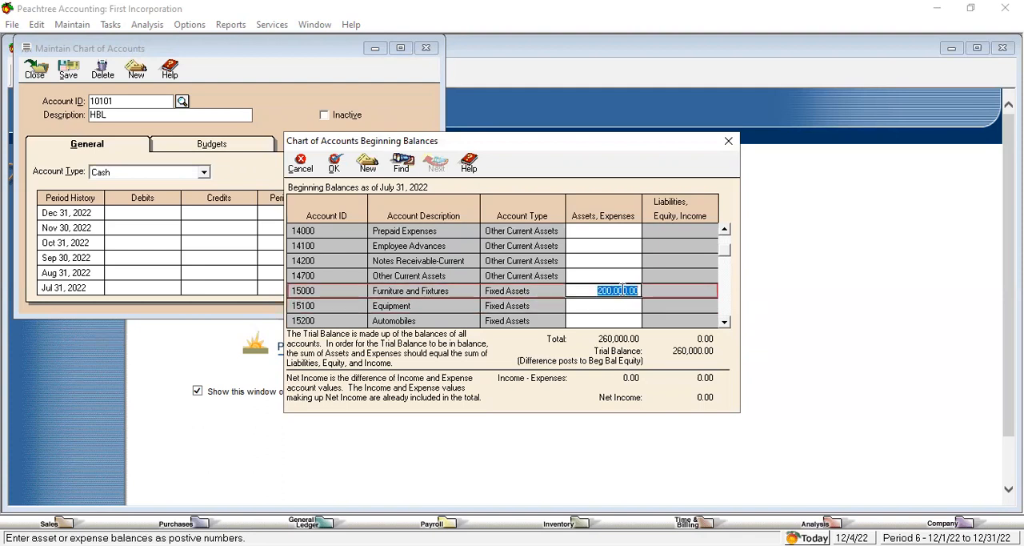
pyautogui.write('200000')
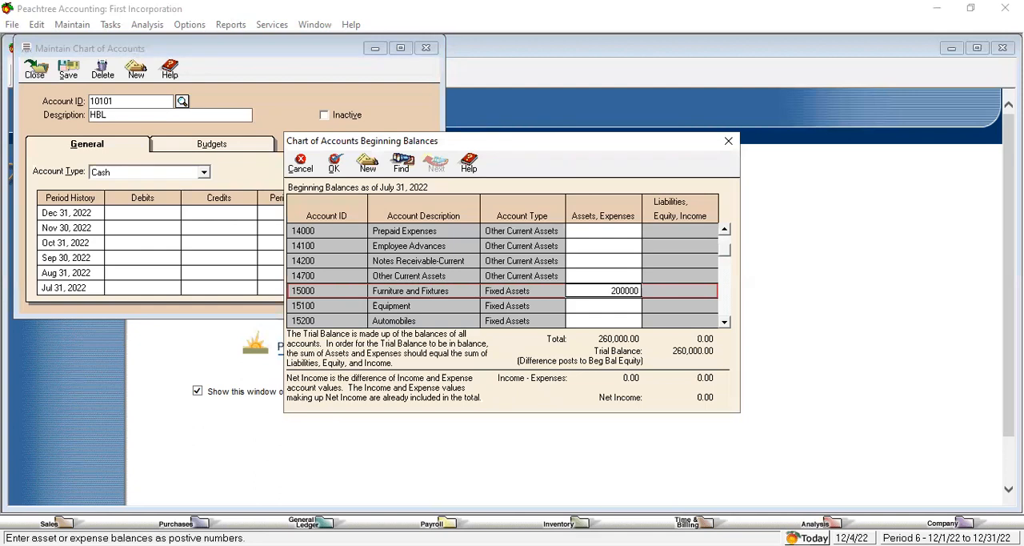
pyautogui.click(624, 307)
# Step: Set the beginning balance of the Accounts Payable account to 40,000.00
pyautogui.click(725, 323)
pyautogui.scroll(-3, 729, 328)
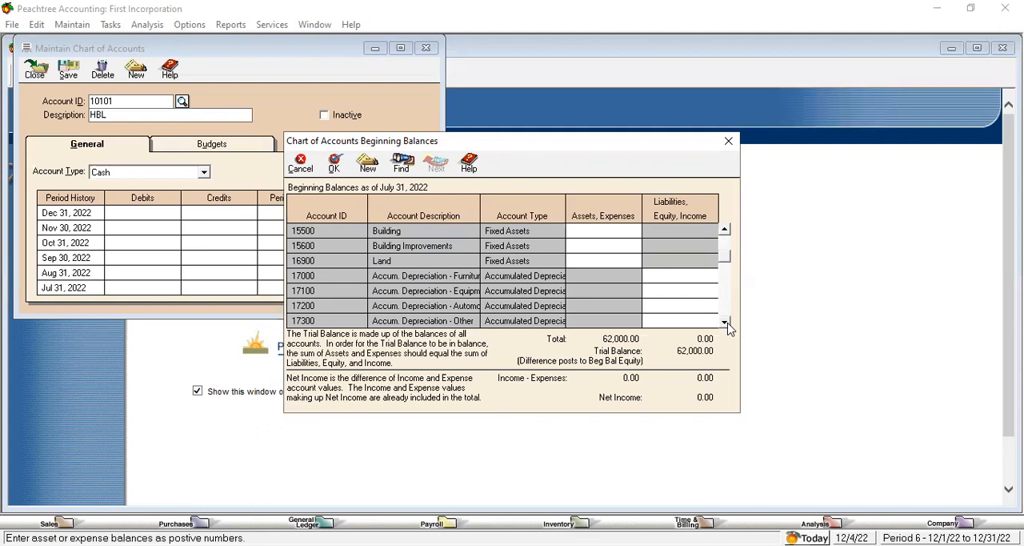
pyautogui.scroll(-8, 729, 328)
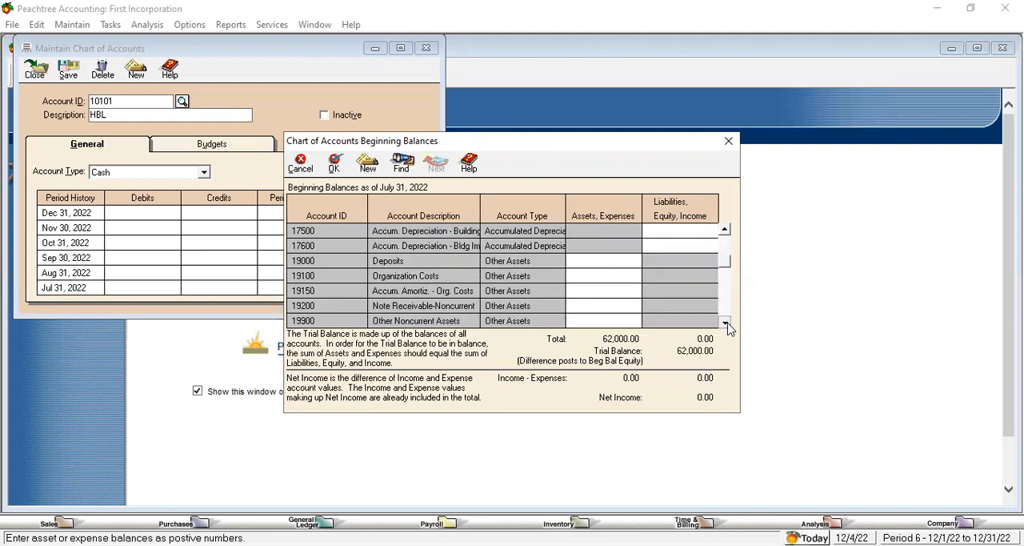
pyautogui.scroll(-5, 728, 324)
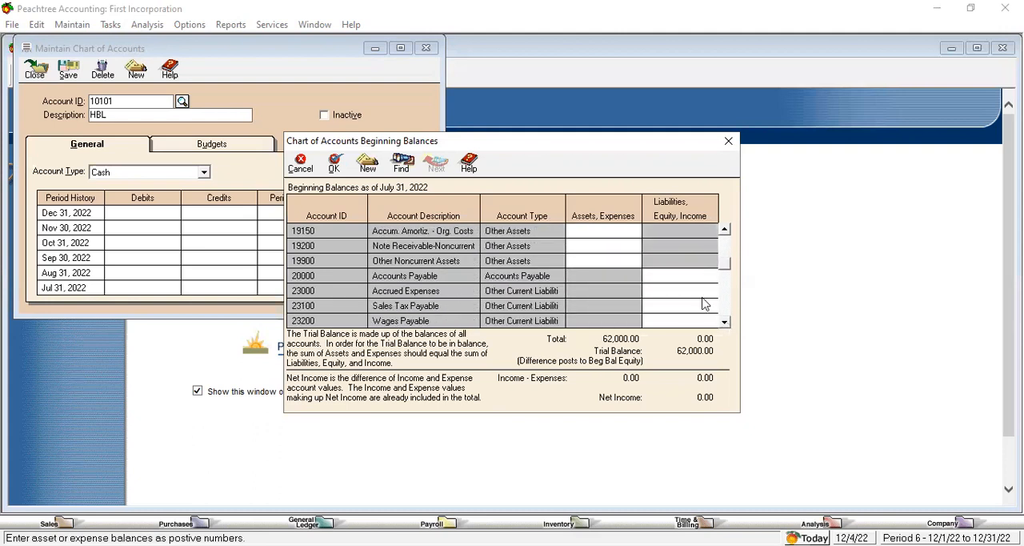
pyautogui.click(686, 274)
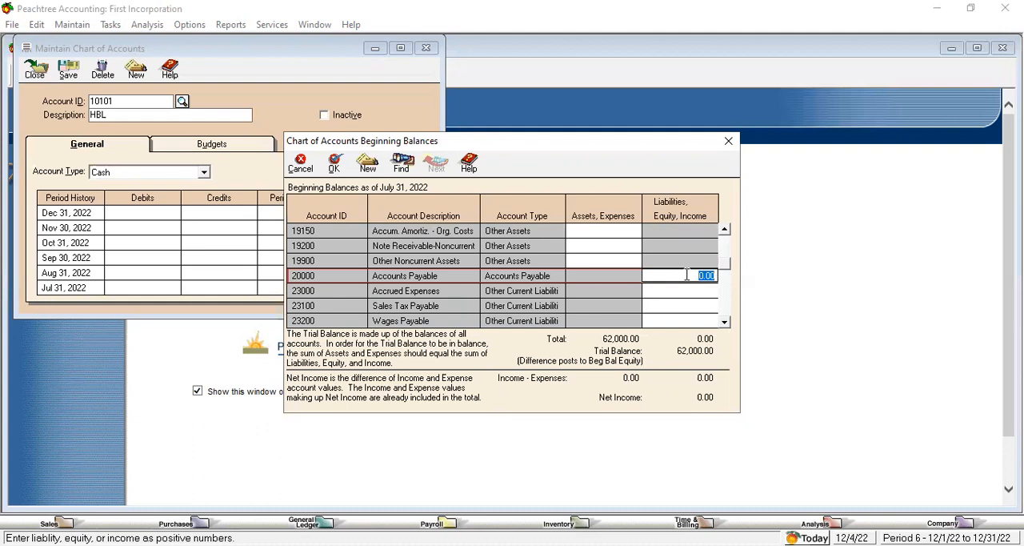
pyautogui.click(612, 277)
pyautogui.click(676, 277)
pyautogui.write('40000')
pyautogui.click(688, 290)
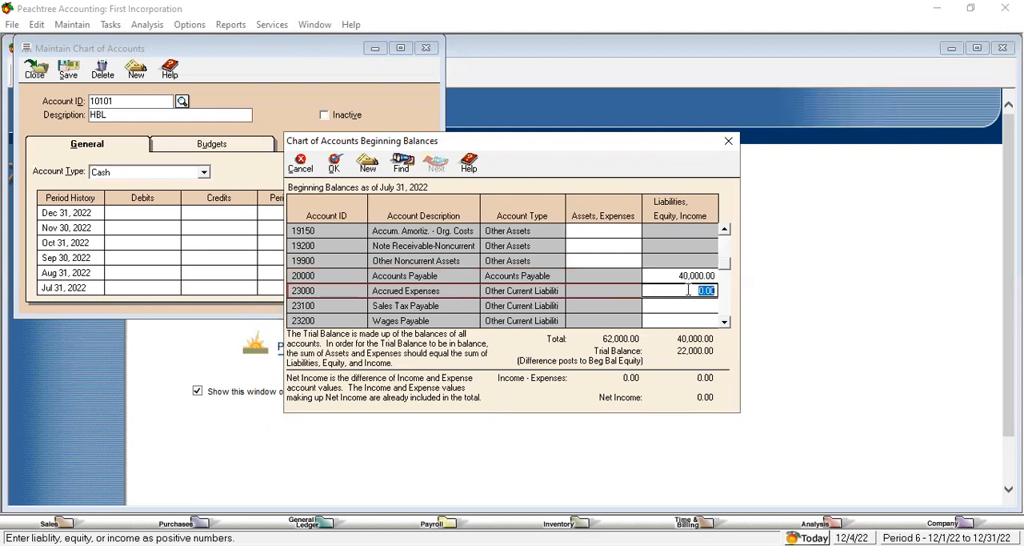
# Step: Set the beginning balance of the Owner's Contribution equity account to 20,000.00
pyautogui.click(724, 322)
pyautogui.click(724, 322)
pyautogui.click(724, 322)
pyautogui.click(724, 321)
pyautogui.doubleClick(724, 323)
pyautogui.click(724, 322)
pyautogui.doubleClick(724, 323)
pyautogui.doubleClick(724, 323)
pyautogui.doubleClick(724, 323)
pyautogui.doubleClick(725, 323)
pyautogui.doubleClick(724, 322)
pyautogui.click(725, 322)
pyautogui.click(725, 323)
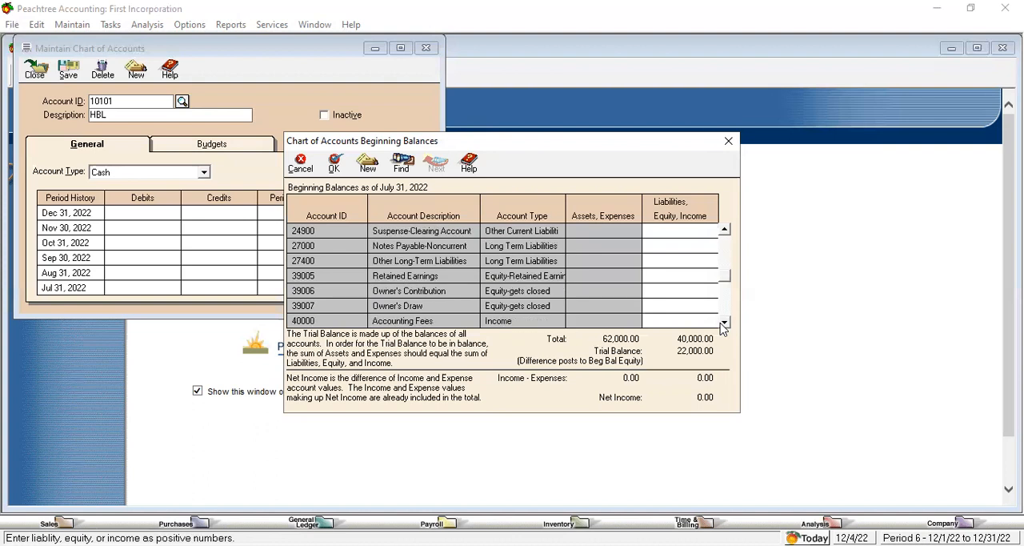
pyautogui.click(675, 291)
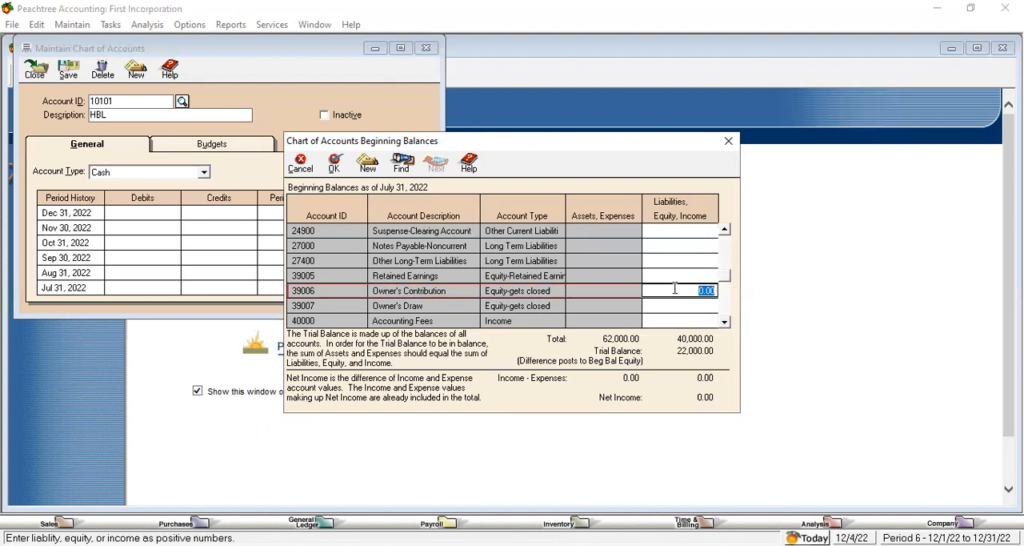
pyautogui.write('200000')
pyautogui.click(677, 305)
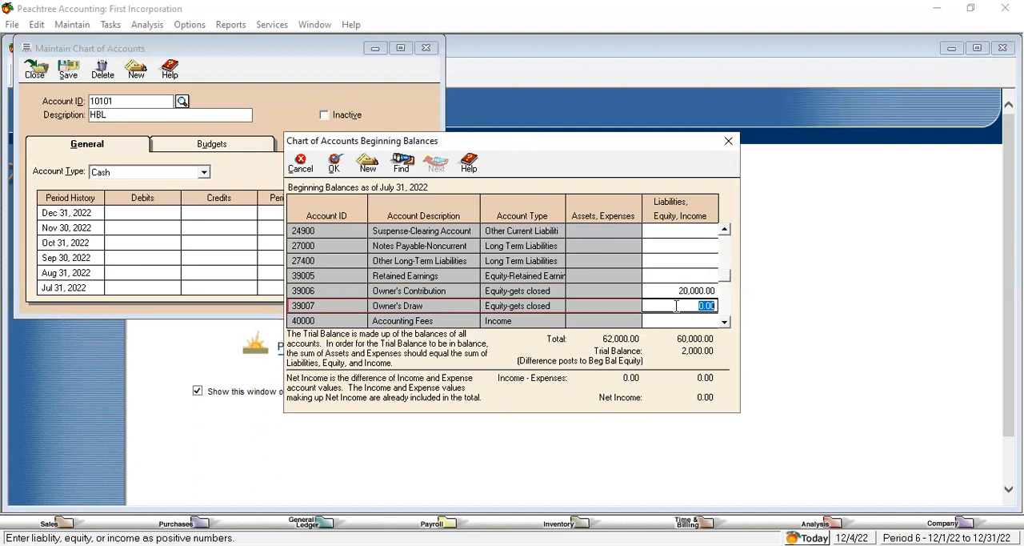
# Step: Set the beginning balance of the Consulting Fees income account to 1,000.00
pyautogui.click(725, 323)
pyautogui.click(725, 322)
pyautogui.click(725, 322)
pyautogui.click(725, 323)
pyautogui.click(725, 323)
pyautogui.click(725, 323)
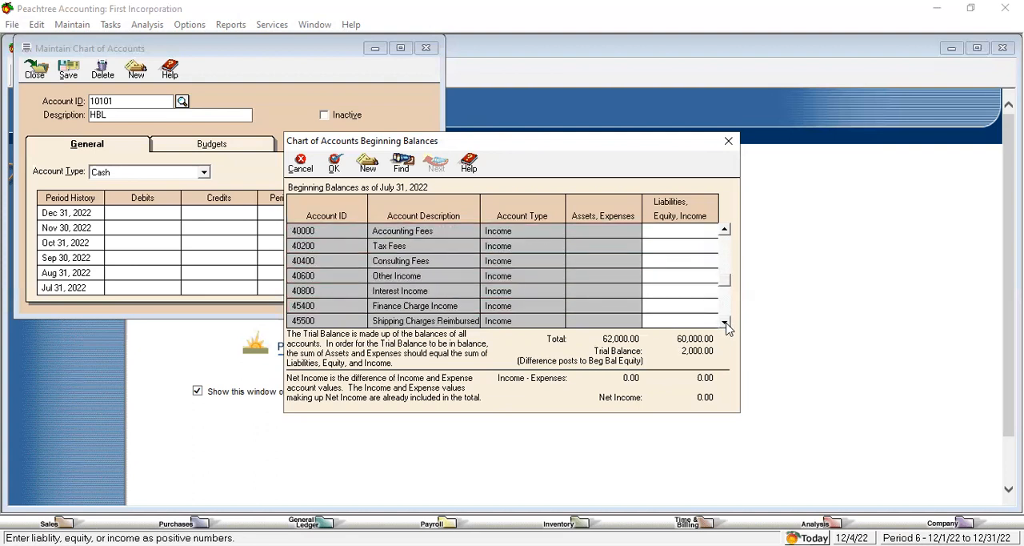
pyautogui.click(679, 276)
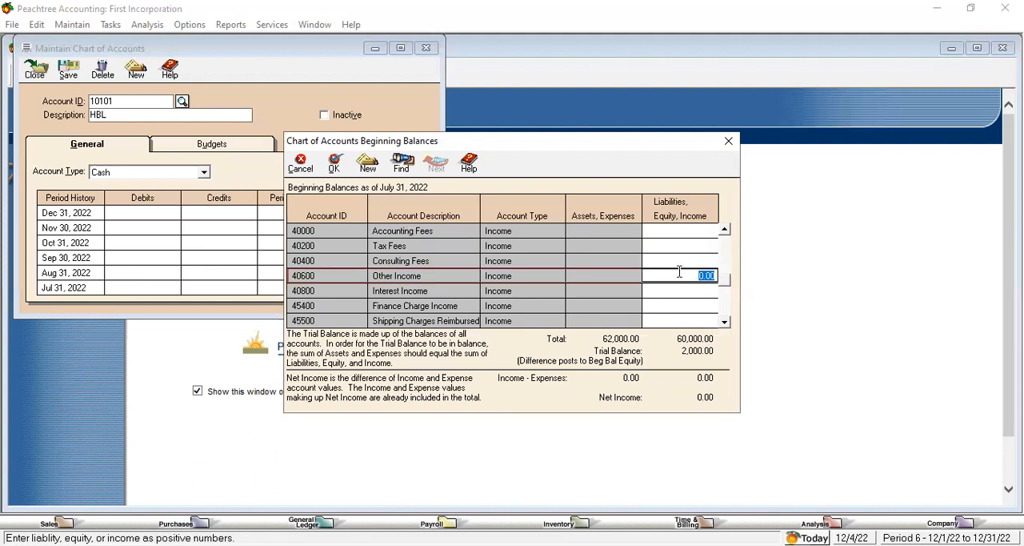
pyautogui.click(682, 261)
pyautogui.write('100000')
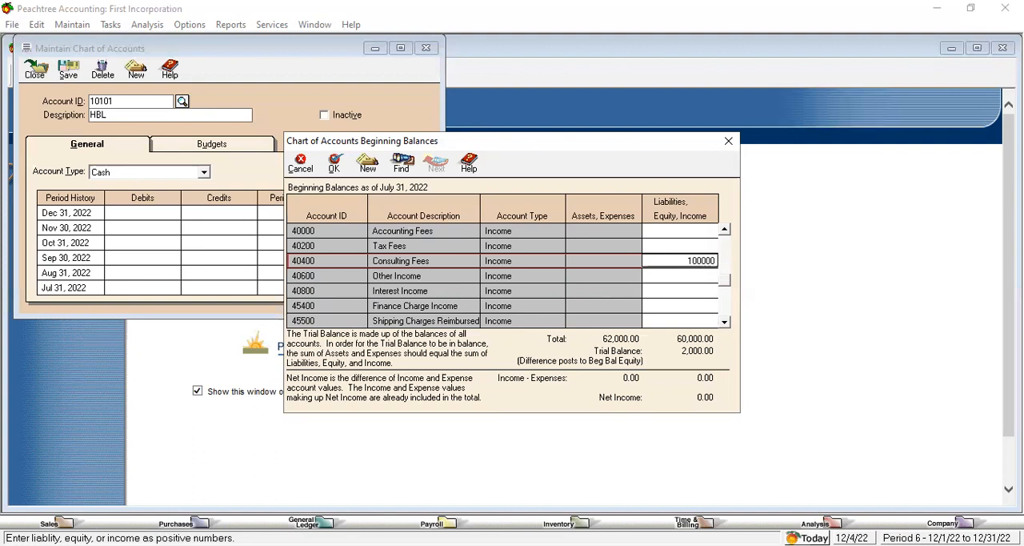
pyautogui.click(688, 276)
# Step: Set the beginning balance of the Maintenance Expense account to 100.00
pyautogui.click(725, 322)
pyautogui.moveTo(725, 322); pyautogui.dragTo(725, 323)
pyautogui.click(616, 246)
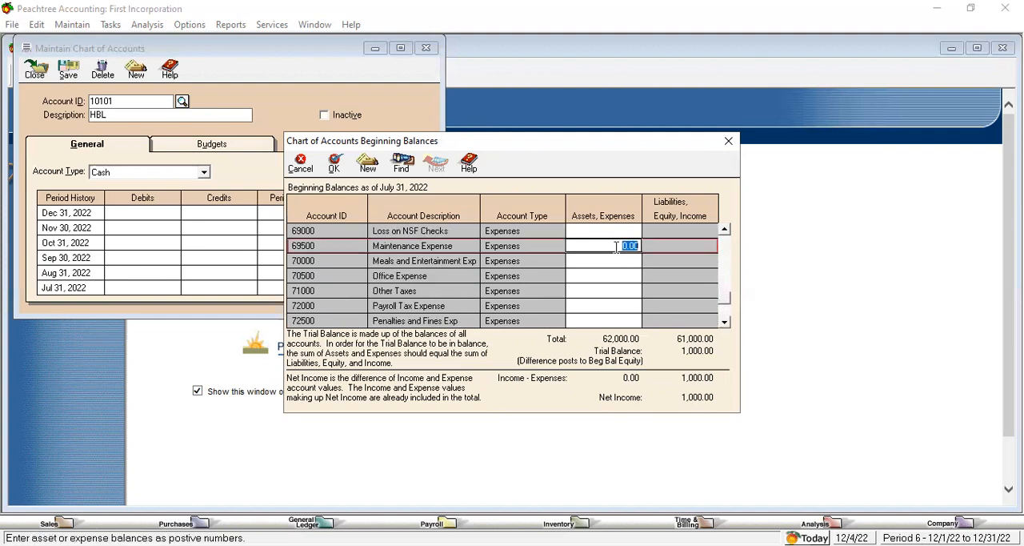
pyautogui.write('1000')
pyautogui.click(623, 262)
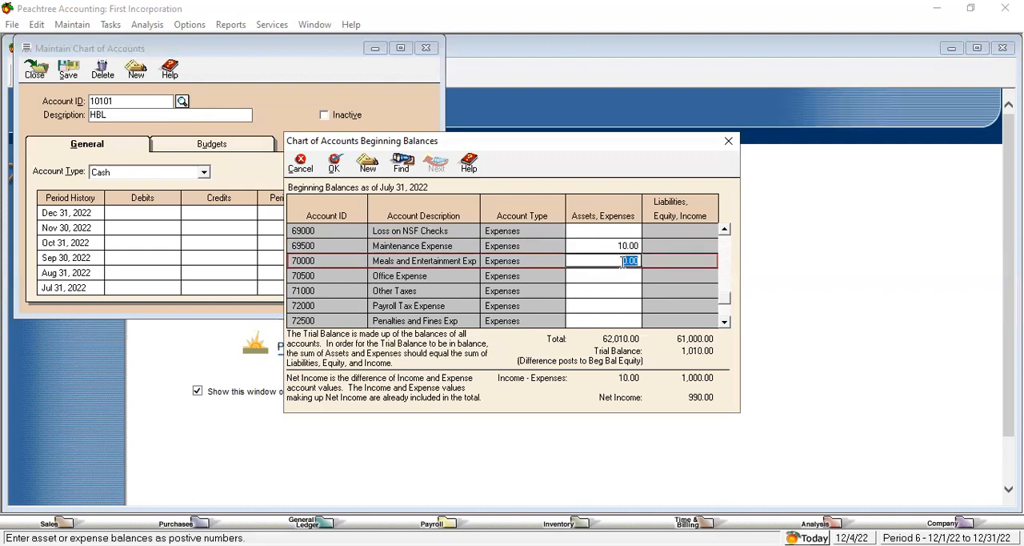
pyautogui.click(615, 248)
pyautogui.write('100.0')
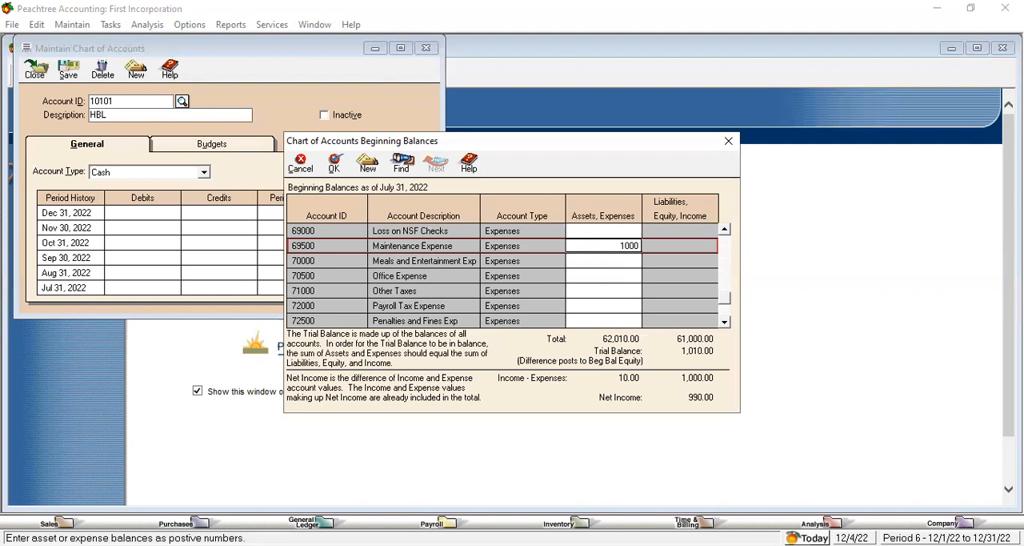
pyautogui.write('0')
pyautogui.click(615, 262)
# Step: Change the Consulting Fees beginning balance to 2,100.00 to bring the trial balance into balance
pyautogui.moveTo(725, 231); pyautogui.dragTo(725, 231)
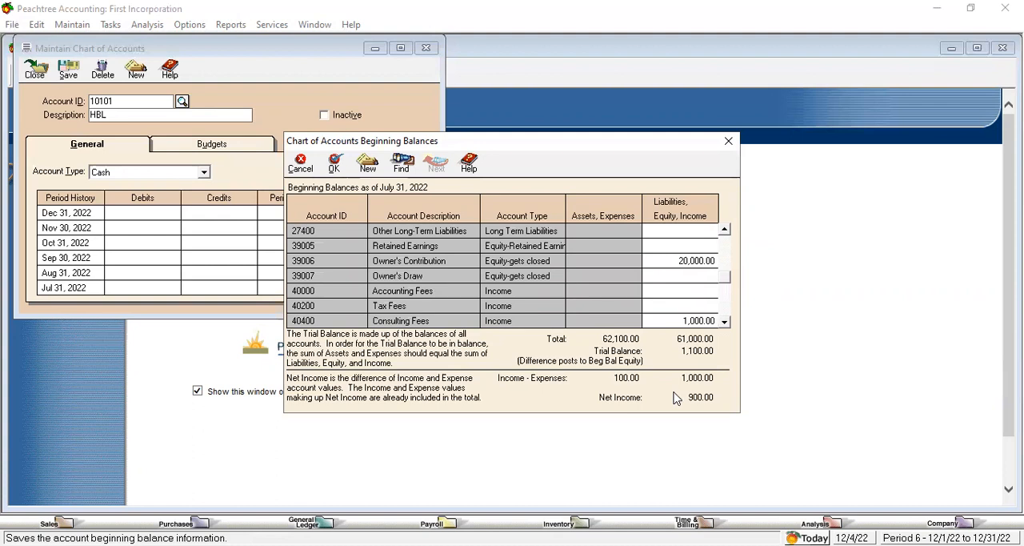
pyautogui.click(681, 322)
pyautogui.write('210000')
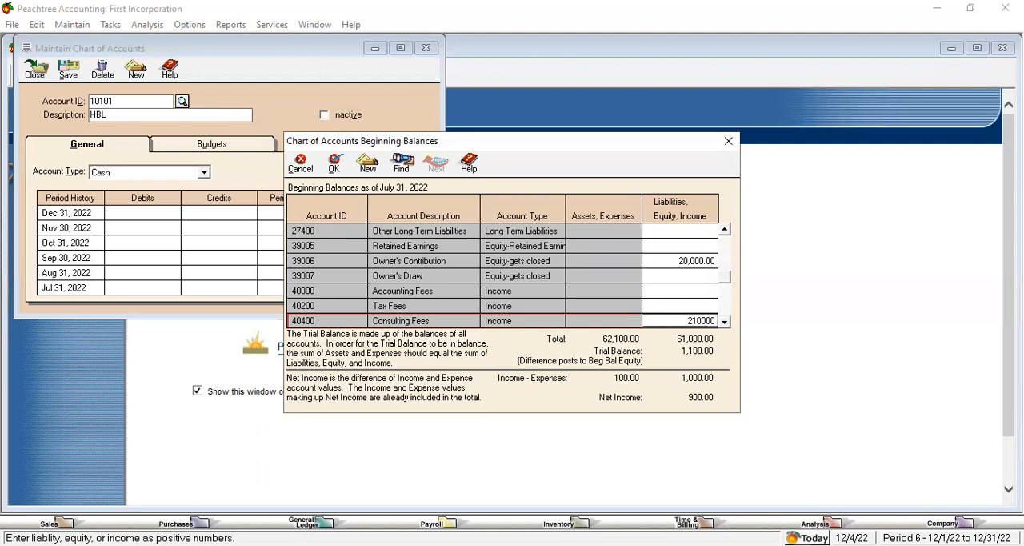
pyautogui.click(698, 306)
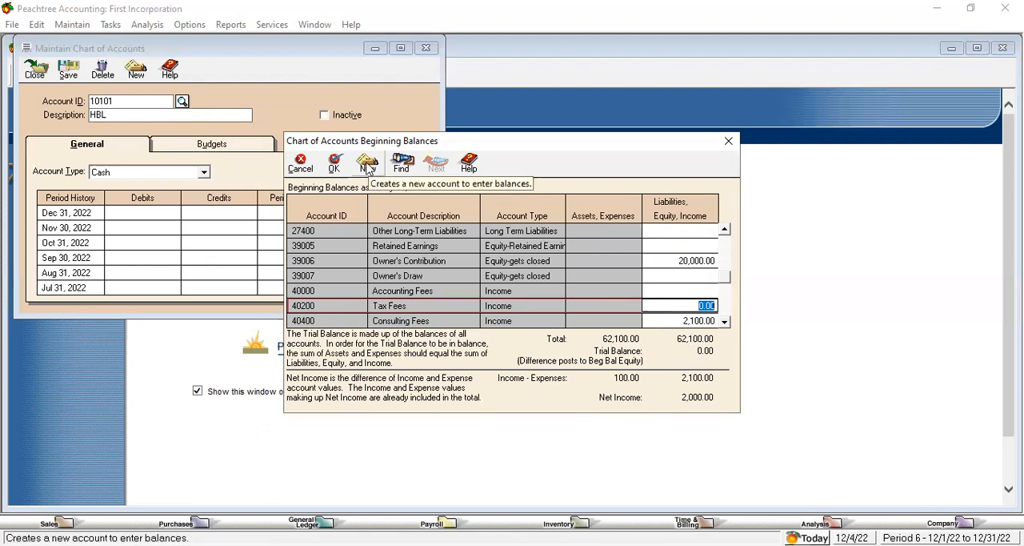
# Step: Save the beginning balances and close the Maintain Chart of Accounts and Peachtree Today windows
pyautogui.click(334, 170)
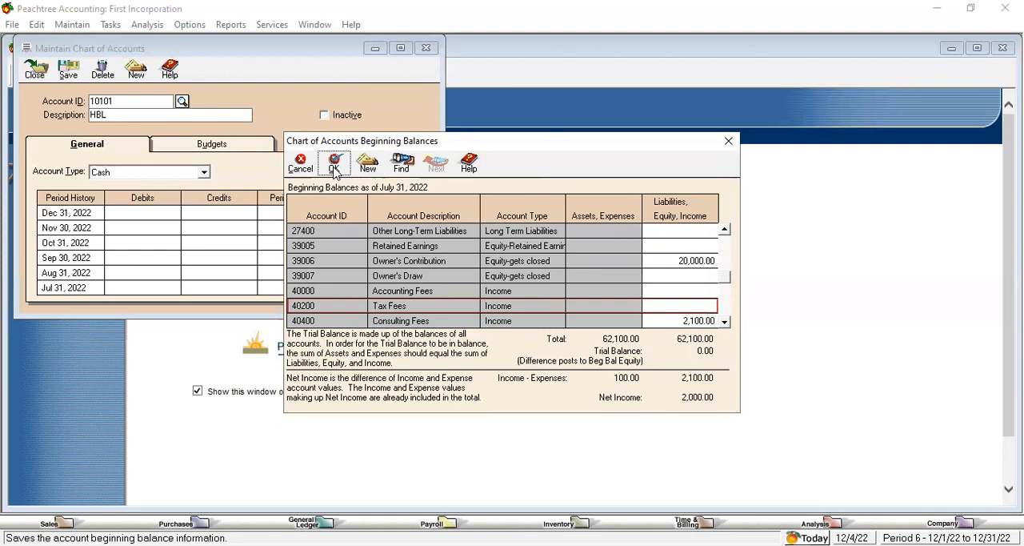
pyautogui.click(335, 167)
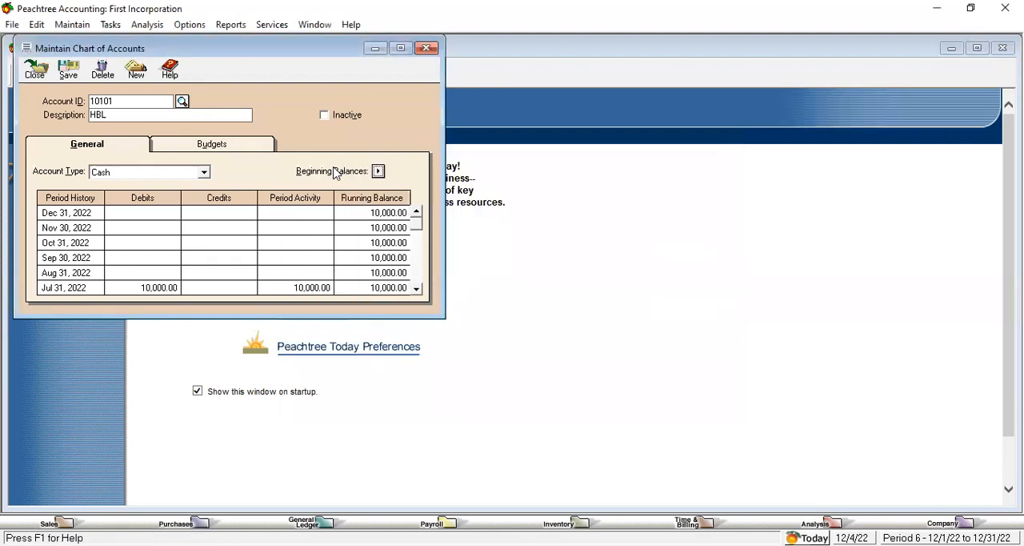
pyautogui.click(426, 48)
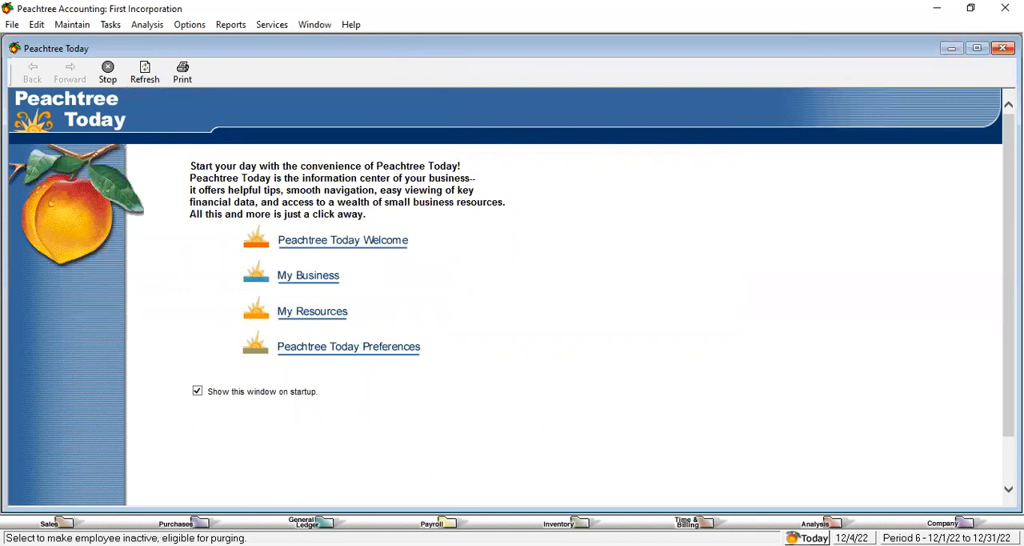
pyautogui.click(1003, 48)
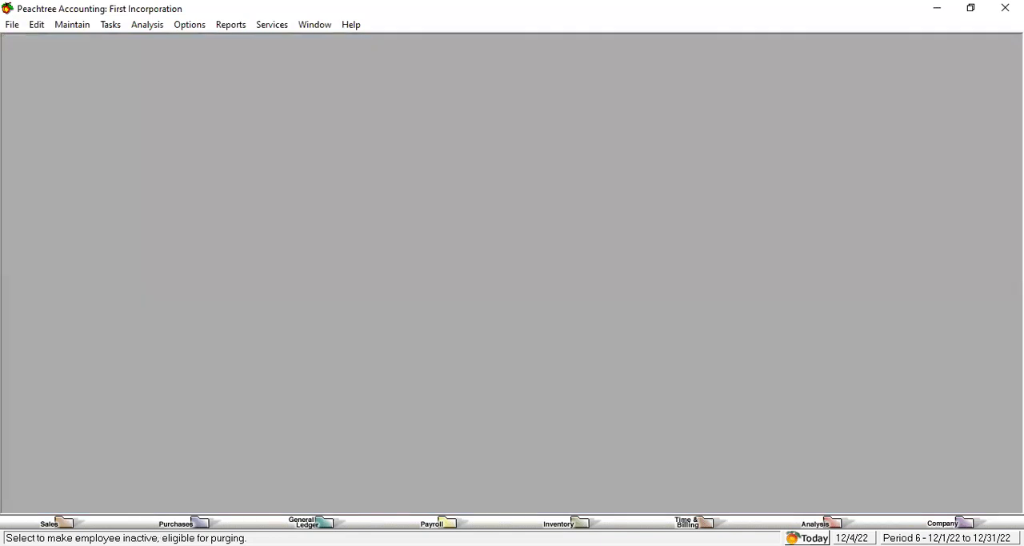
# Step: Display the standard Income Statement from the financial statements and review its revenues, expenses and net income
pyautogui.click(227, 26)
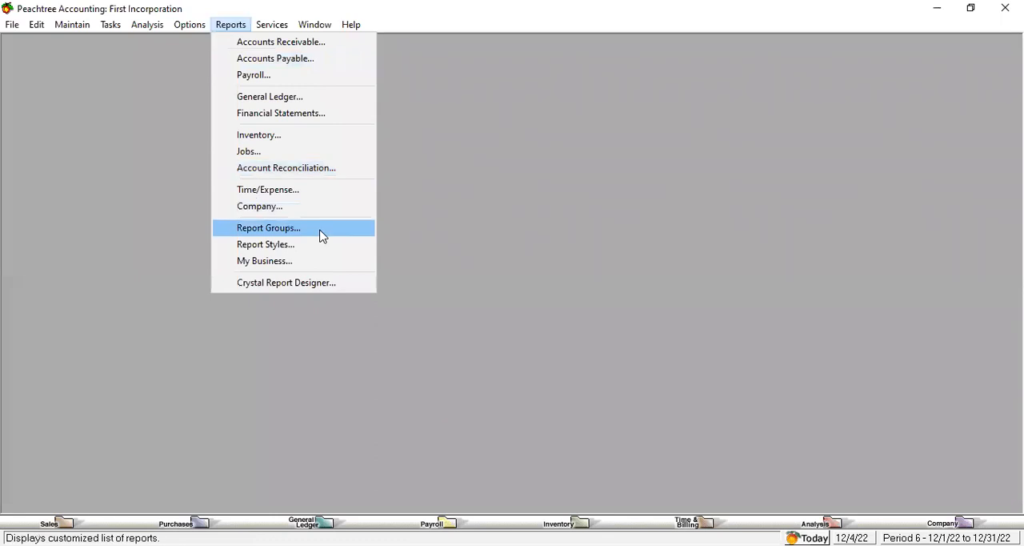
pyautogui.click(287, 116)
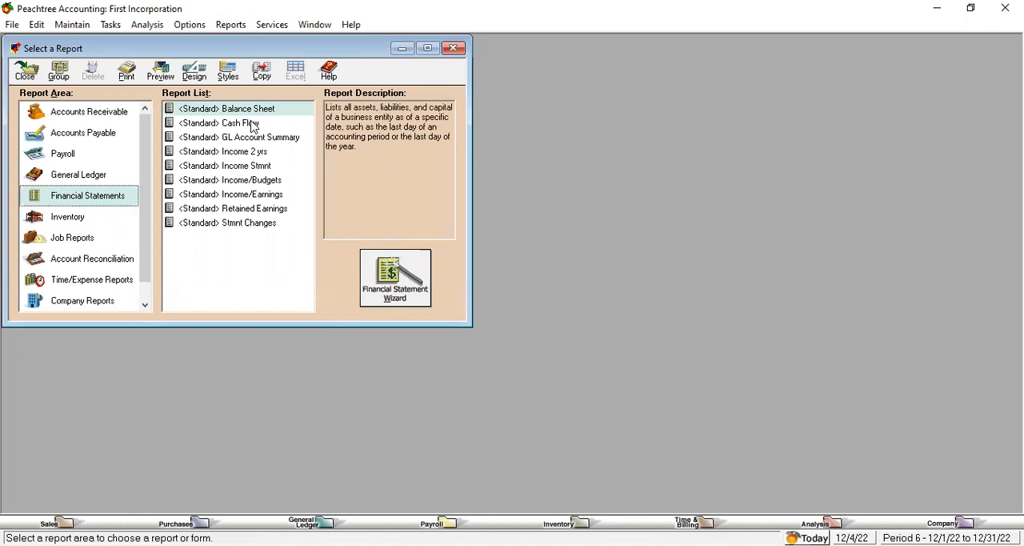
pyautogui.click(258, 168)
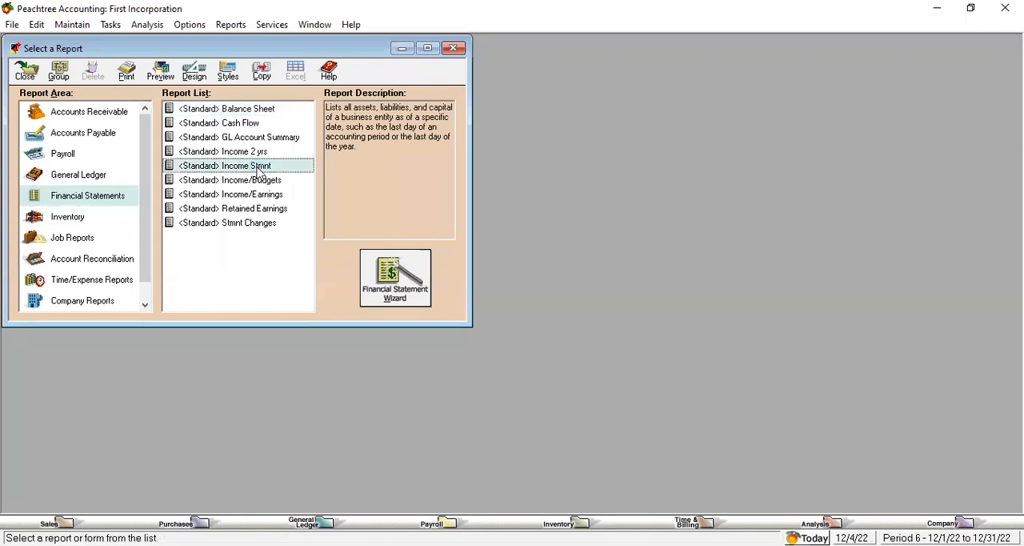
pyautogui.doubleClick(258, 168)
pyautogui.click(491, 385)
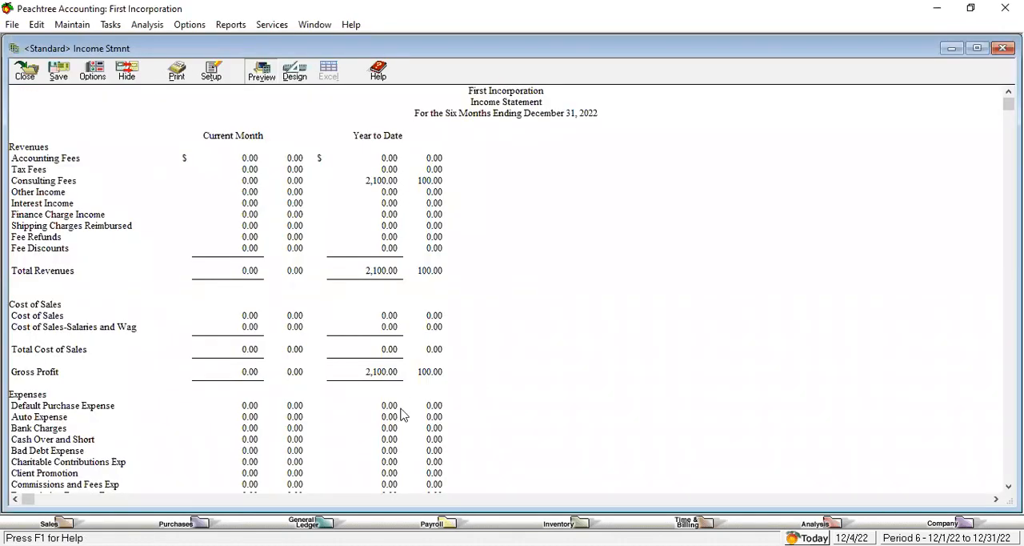
pyautogui.scroll(-6, 512, 295)
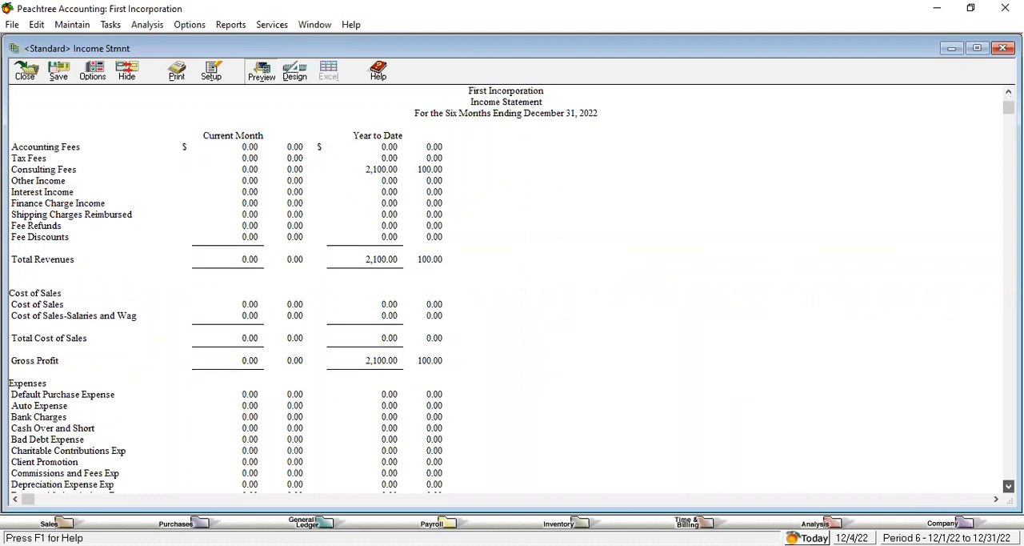
pyautogui.scroll(-9, 697, 436)
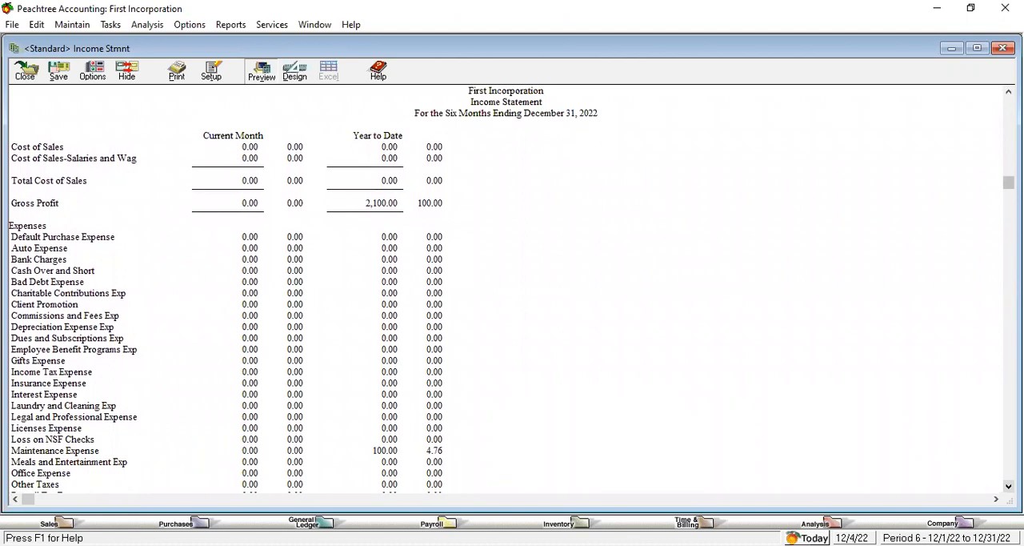
pyautogui.scroll(-18, 512, 295)
pyautogui.scroll(-10, 512, 295)
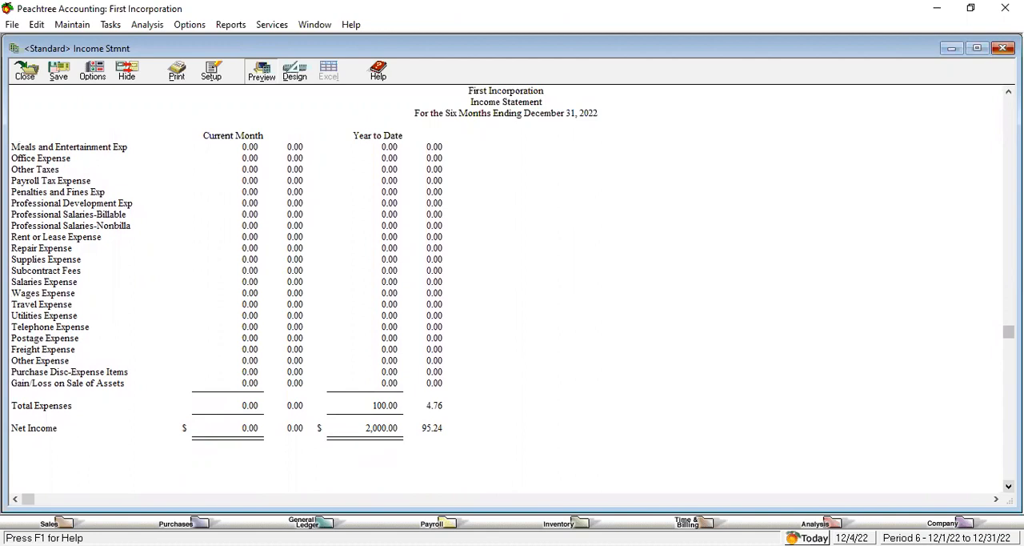
pyautogui.click(1003, 48)
# Step: Display the standard Balance Sheet and review its assets, liabilities and capital
pyautogui.click(248, 109)
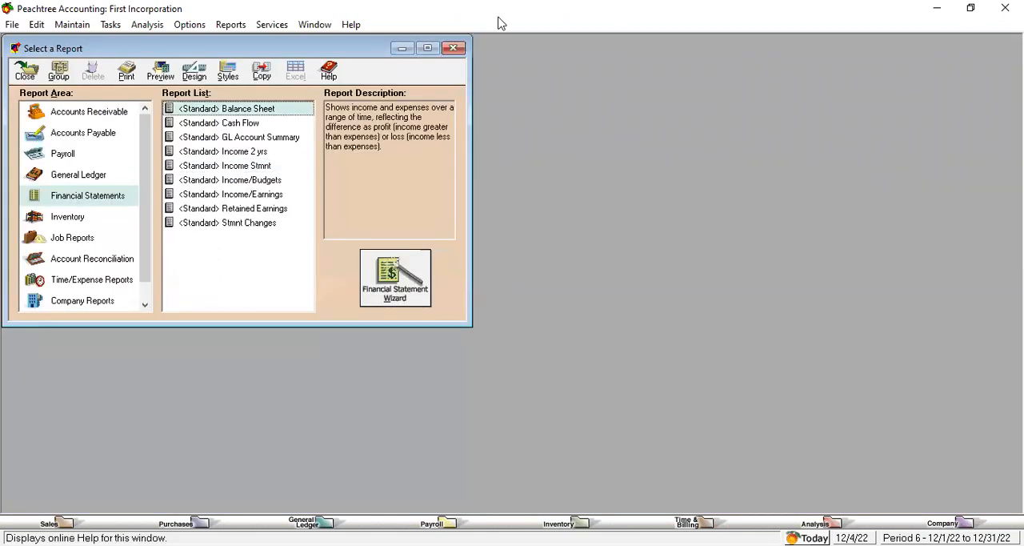
pyautogui.doubleClick(248, 108)
pyautogui.click(507, 380)
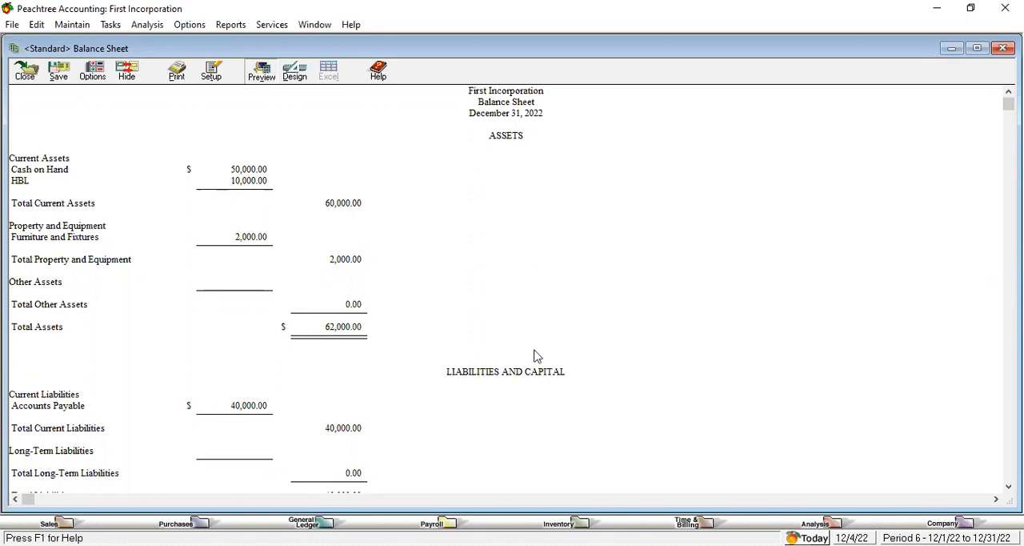
pyautogui.click(1008, 486)
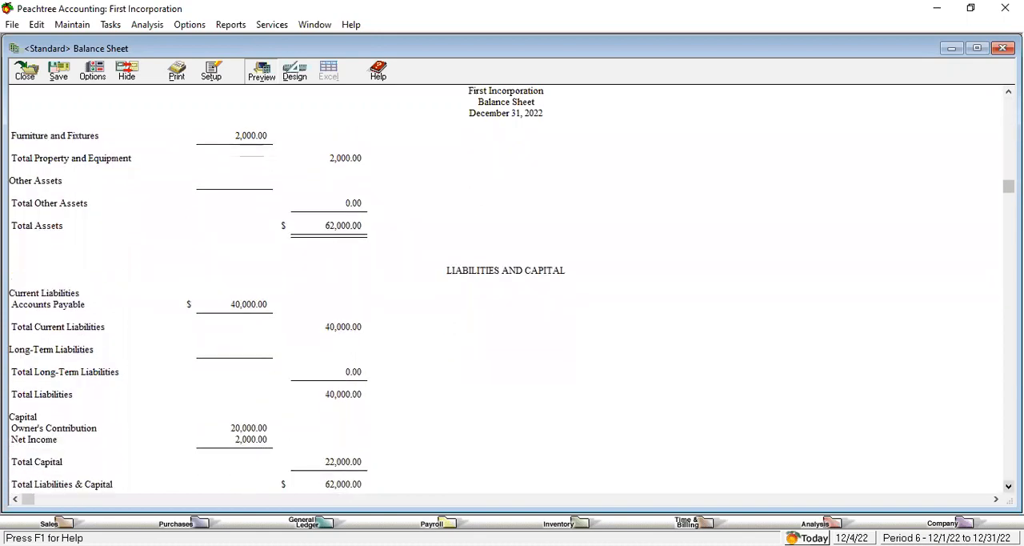
pyautogui.click(1008, 486)
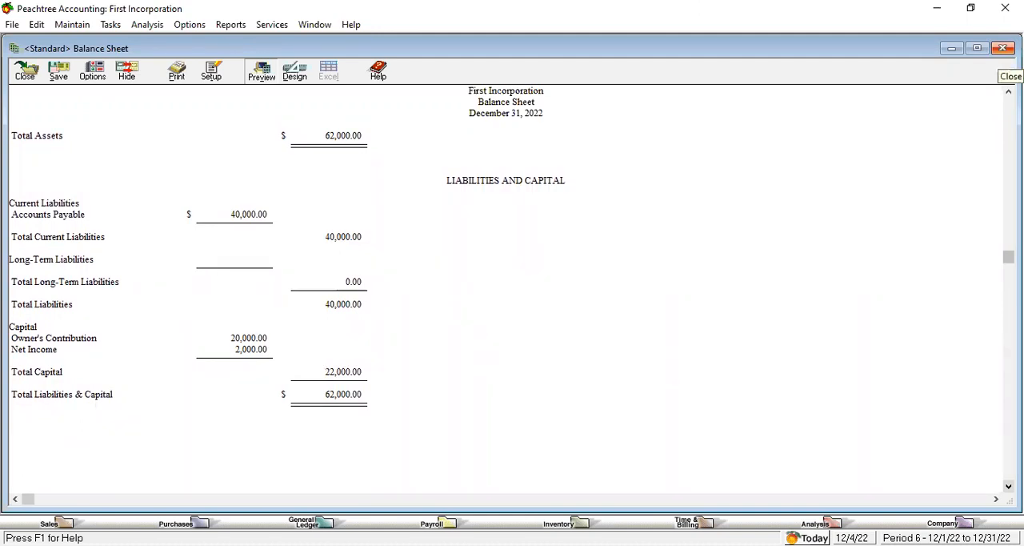
pyautogui.click(1002, 48)
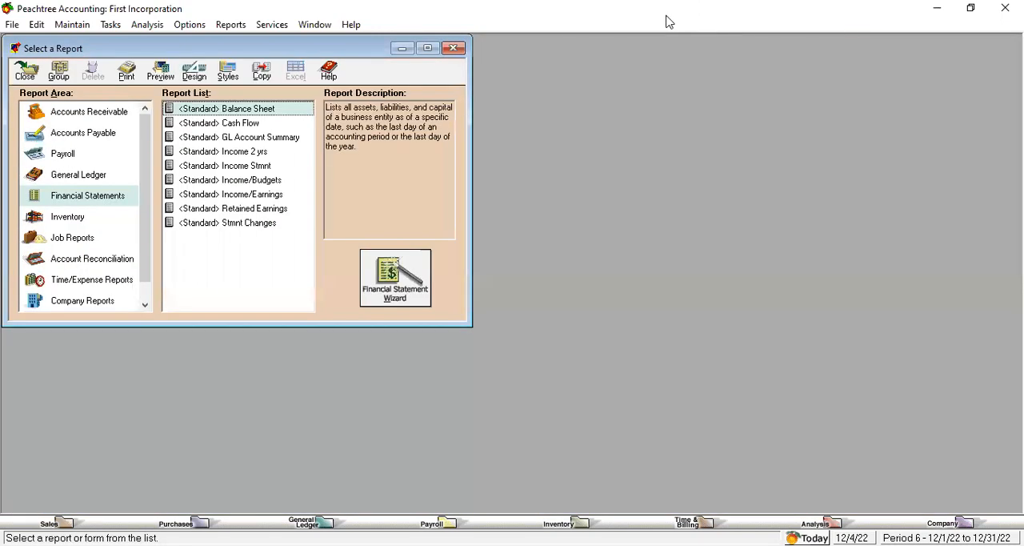
# Step: Start a general journal entry dated Dec 4, 2022 and set its reference to 01
pyautogui.click(110, 25)
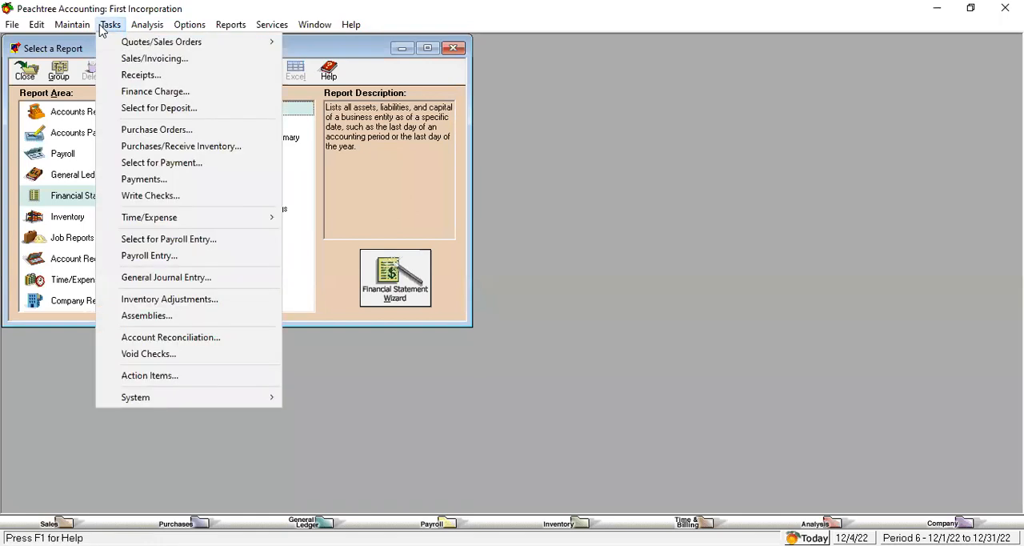
pyautogui.click(192, 279)
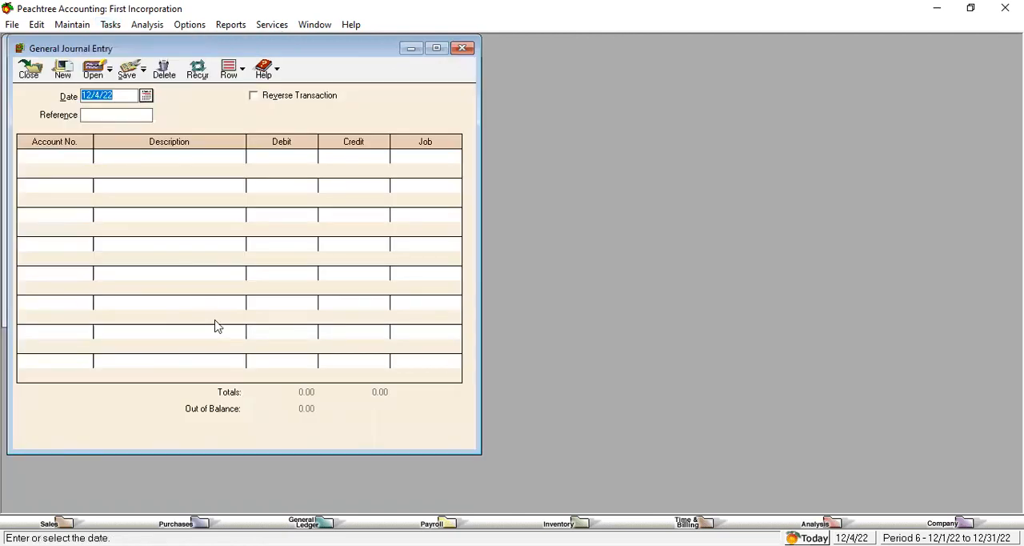
pyautogui.click(117, 115)
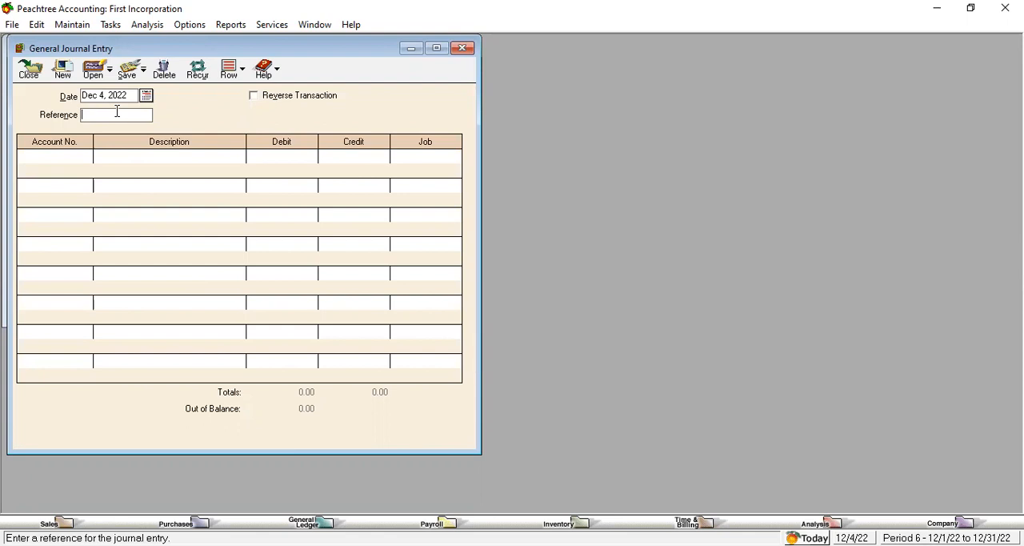
pyautogui.write('01')
# Step: Assign account 15100 Equipment to the first line of the journal entry
pyautogui.click(88, 159)
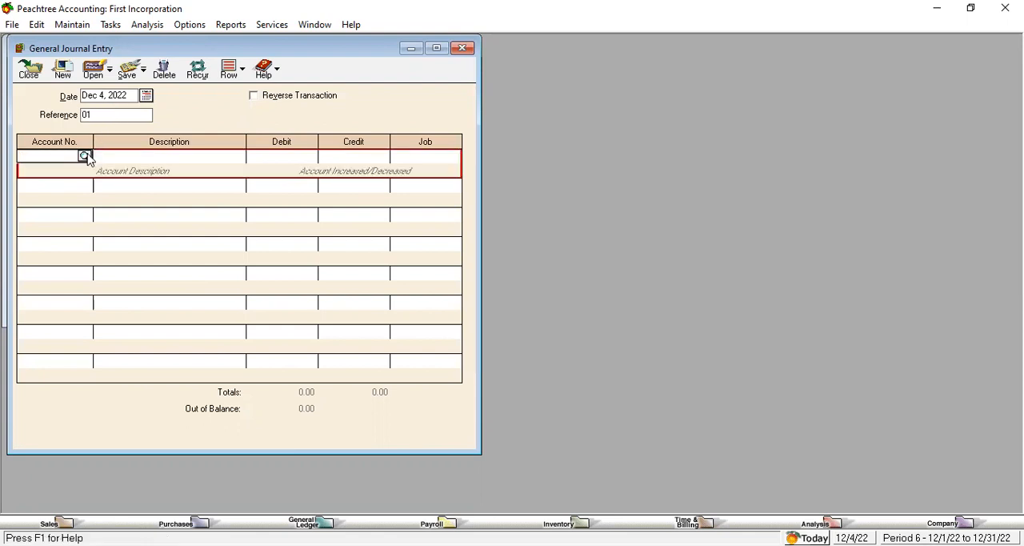
pyautogui.click(85, 156)
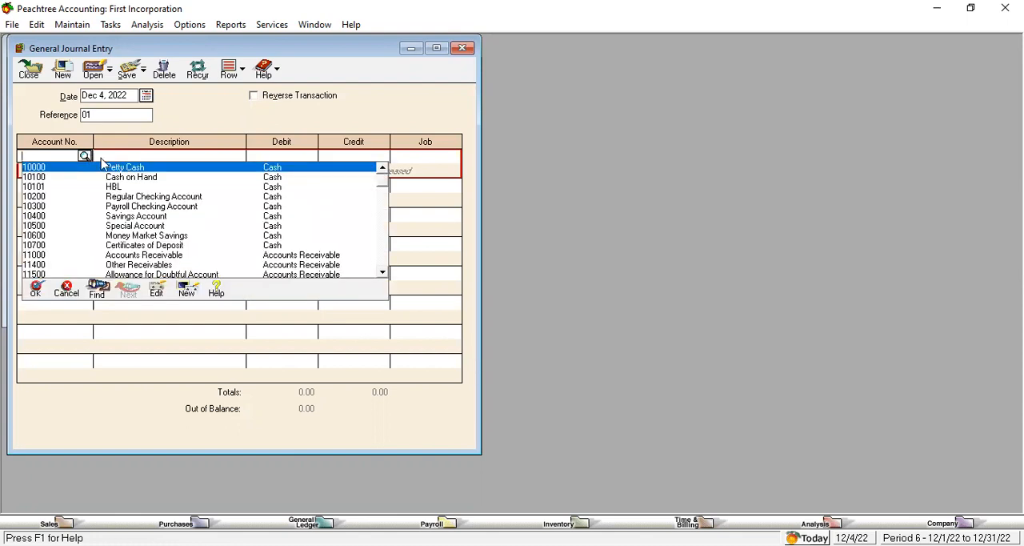
pyautogui.click(383, 275)
pyautogui.click(384, 275)
pyautogui.click(383, 275)
pyautogui.click(383, 275)
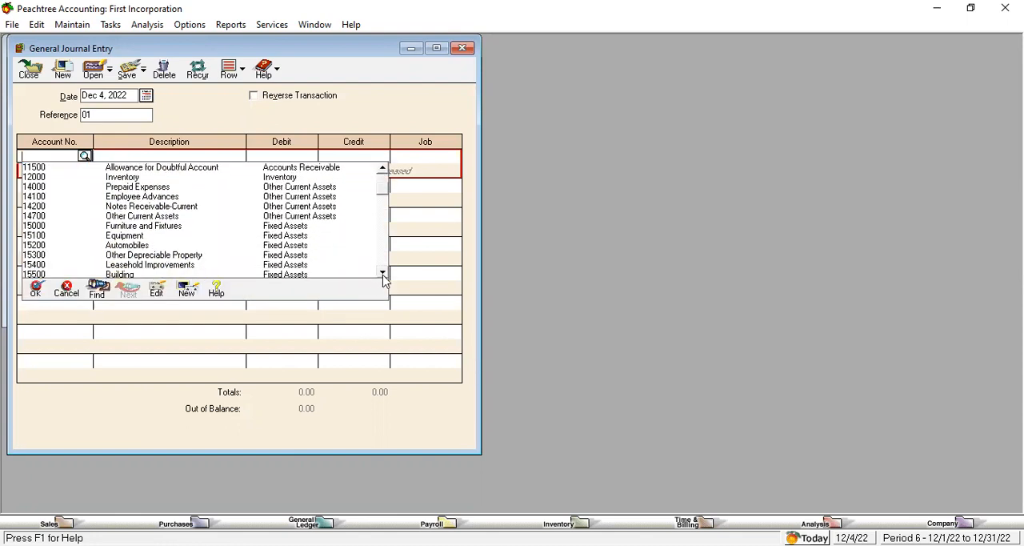
pyautogui.doubleClick(126, 238)
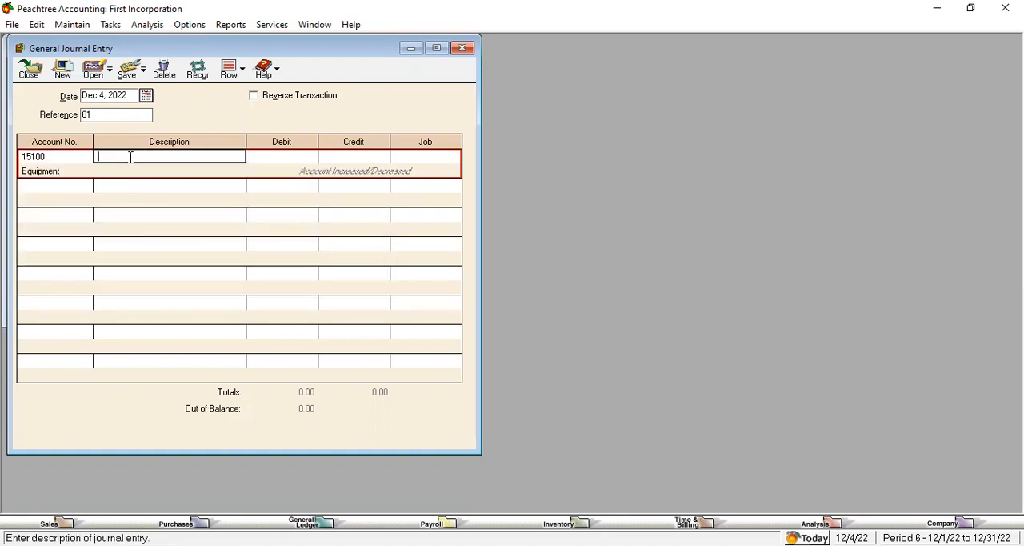
# Step: Describe the Equipment line as "Purchase Equipment on Cash" and enter a debit of 1,000.00
pyautogui.write('Purchase Equipment on Cash')
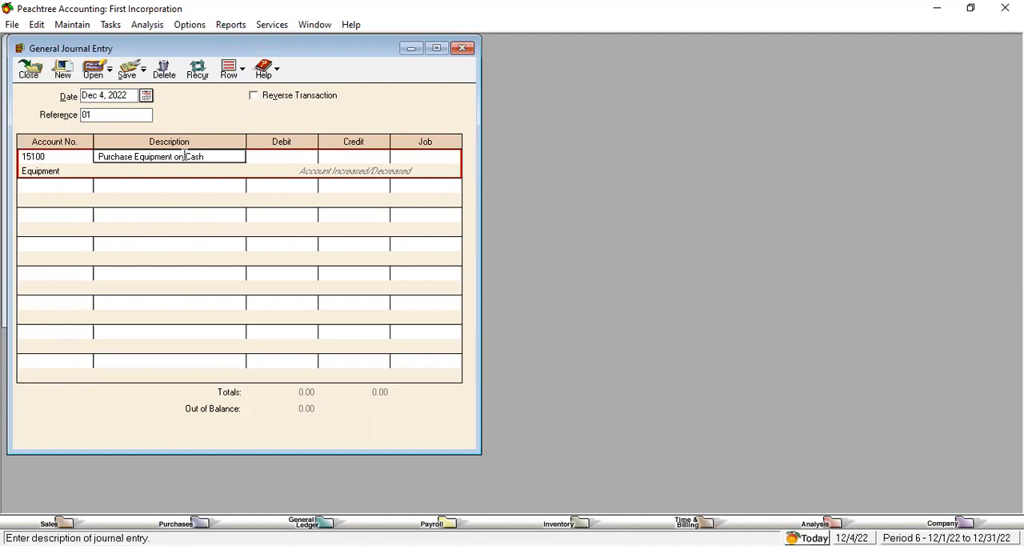
pyautogui.click(290, 158)
pyautogui.write('100000')
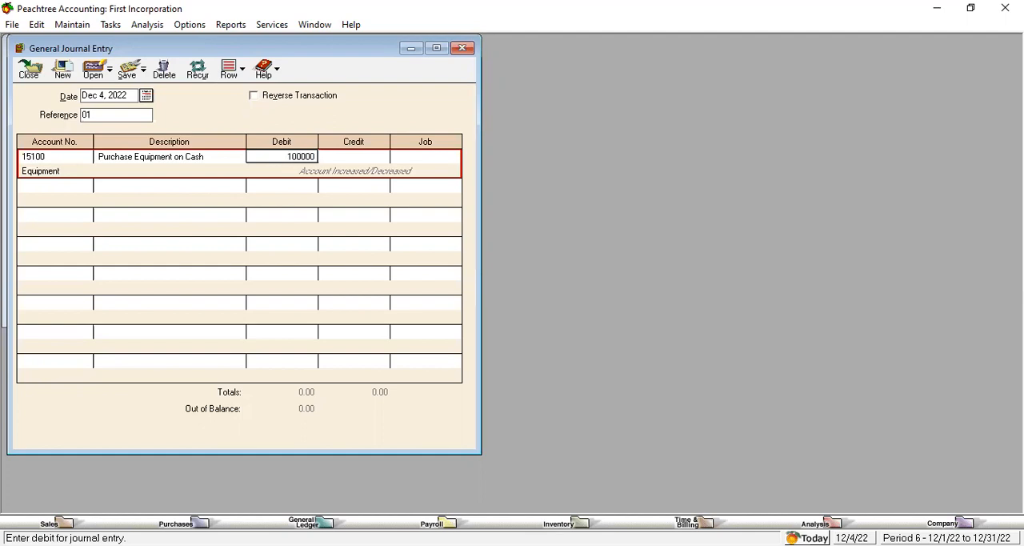
# Step: Assign account 10100 Cash on Hand to the second line of the entry and credit it 1,000.00
pyautogui.click(79, 186)
pyautogui.click(85, 160)
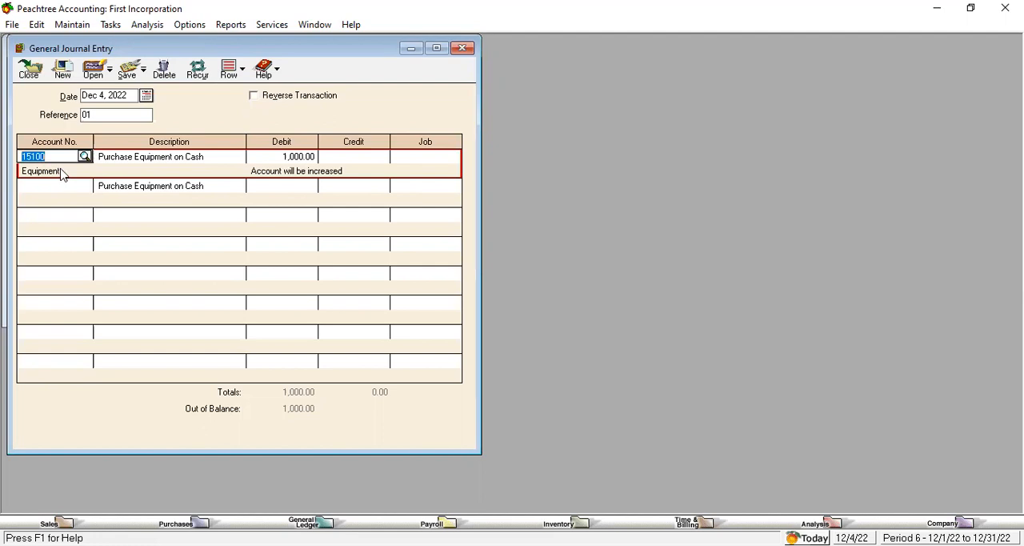
pyautogui.click(79, 190)
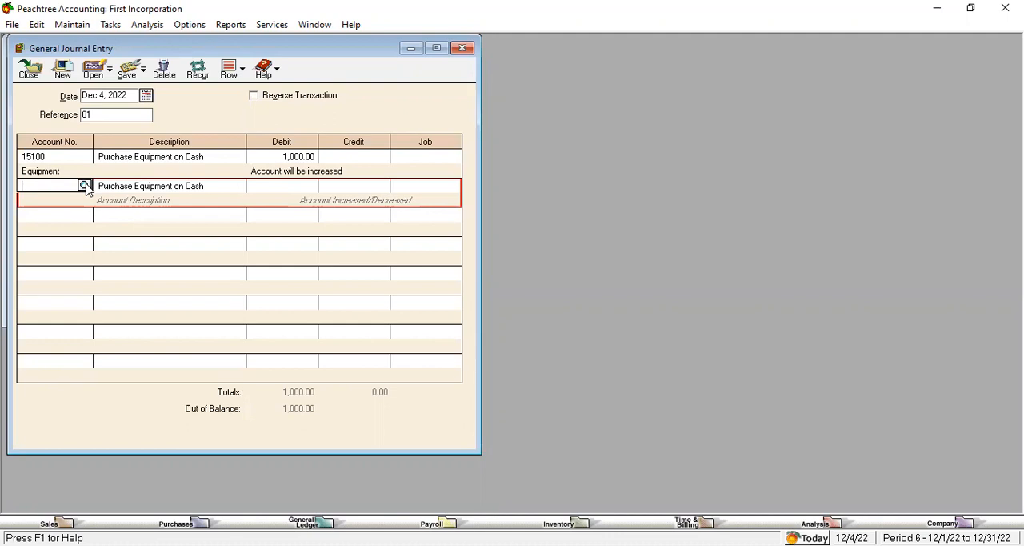
pyautogui.click(84, 185)
pyautogui.doubleClick(117, 206)
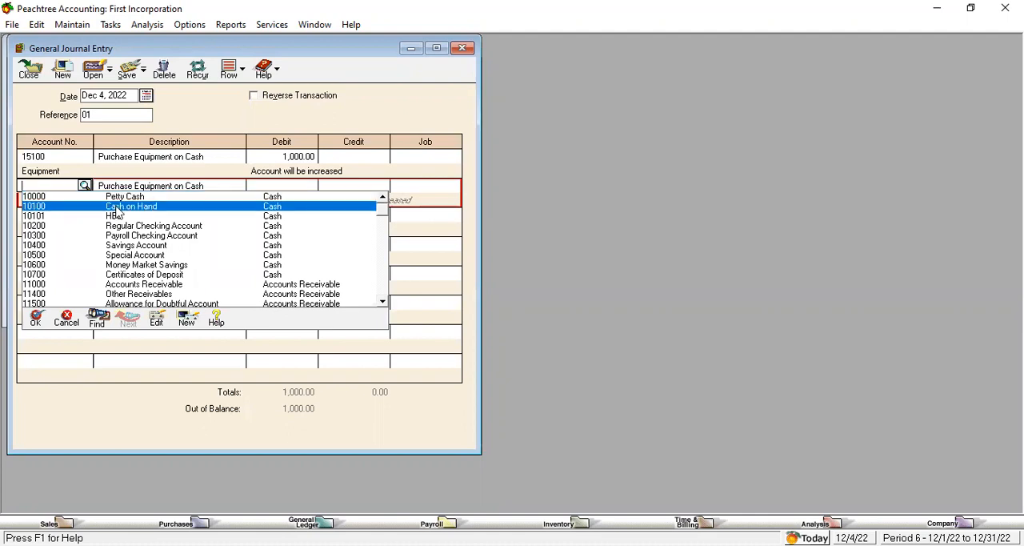
pyautogui.click(355, 185)
pyautogui.write('100000')
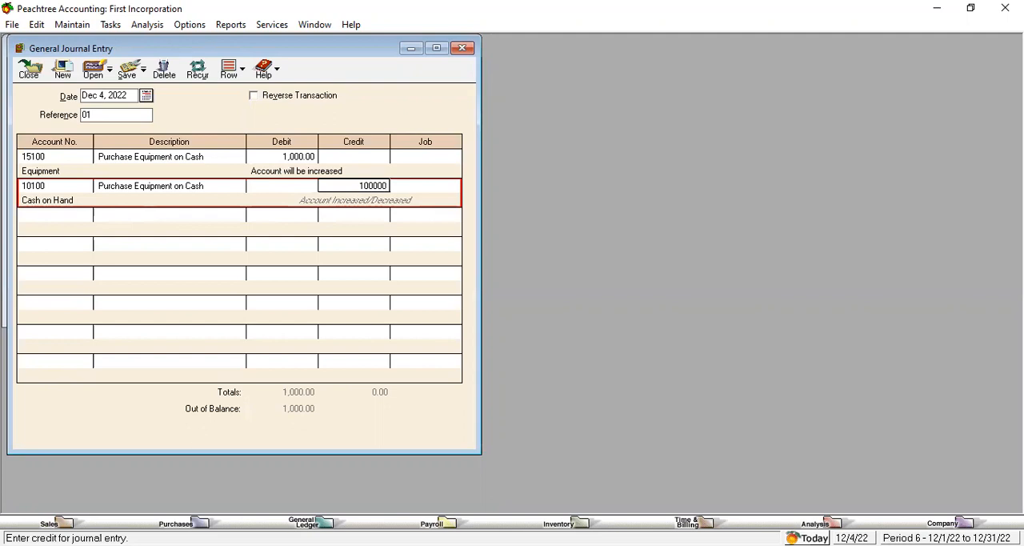
pyautogui.press('Tab')
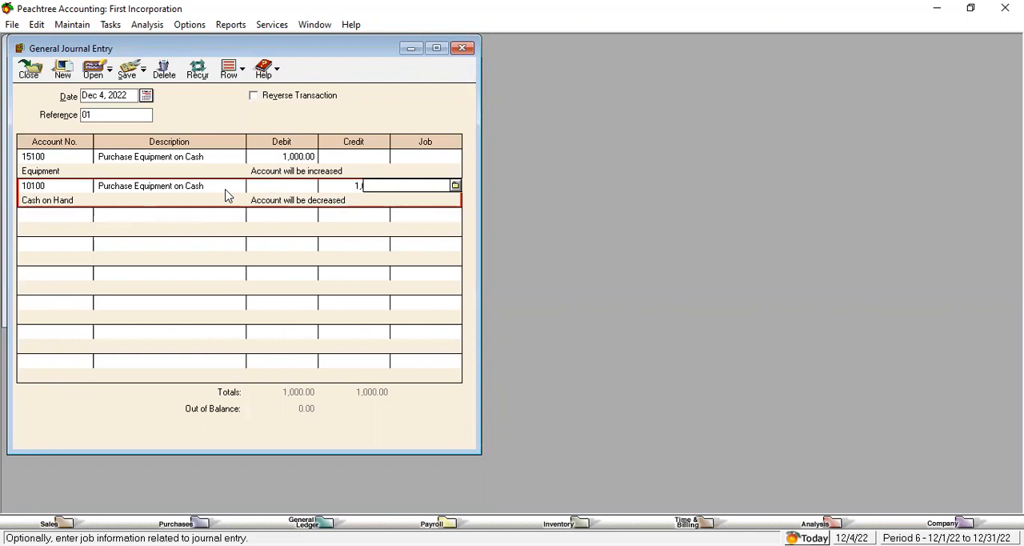
# Step: Save the equipment purchase entry and close the General Journal Entry window
pyautogui.click(285, 185)
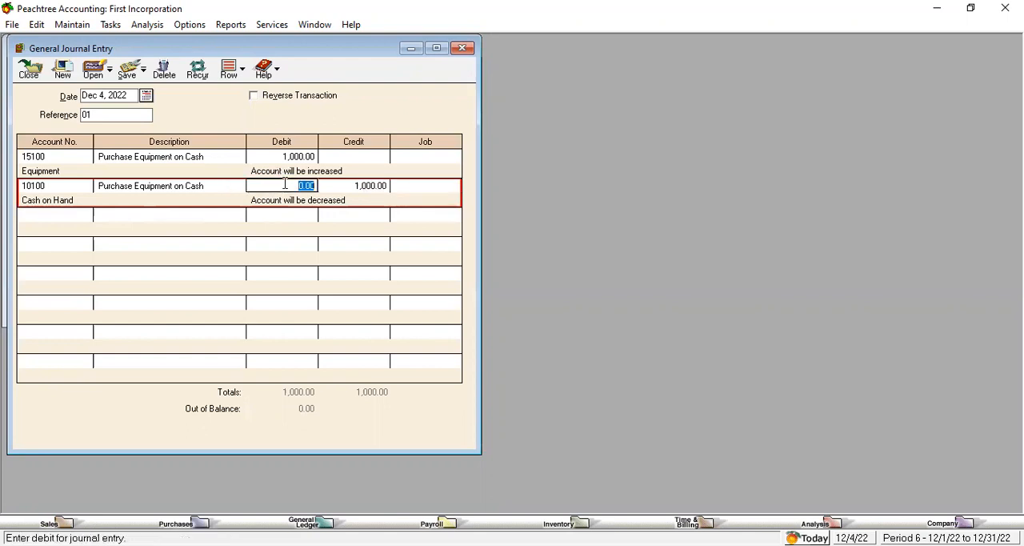
pyautogui.click(346, 188)
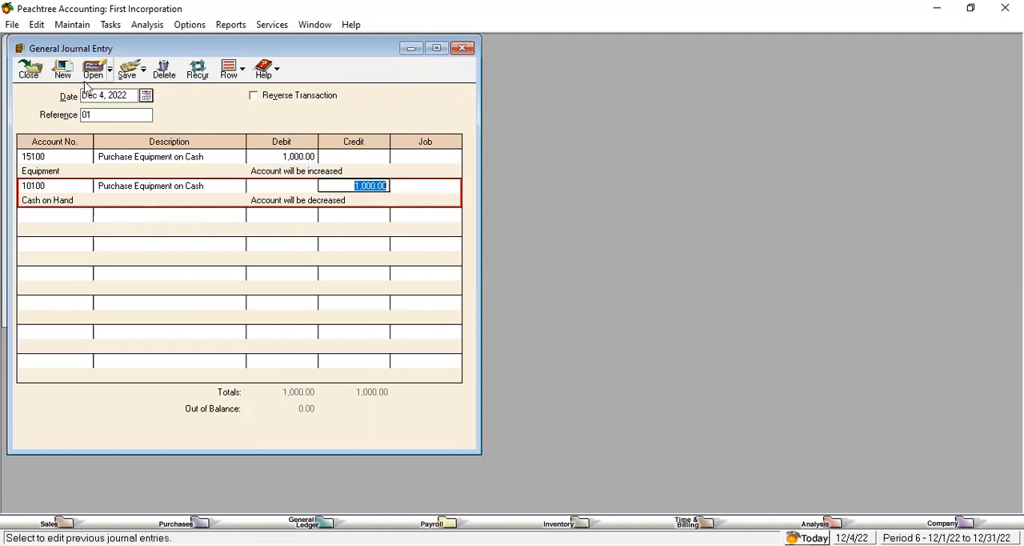
pyautogui.click(128, 80)
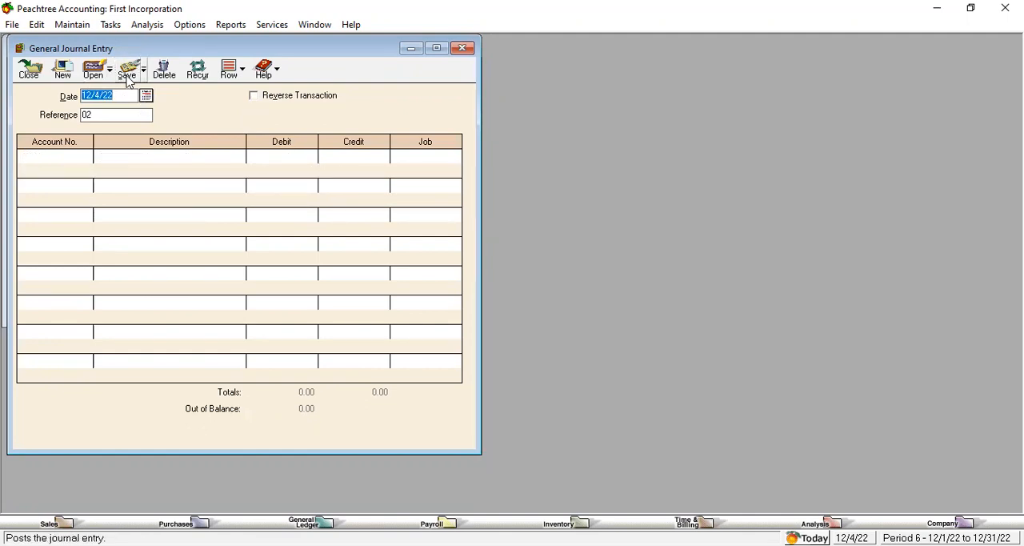
pyautogui.click(463, 48)
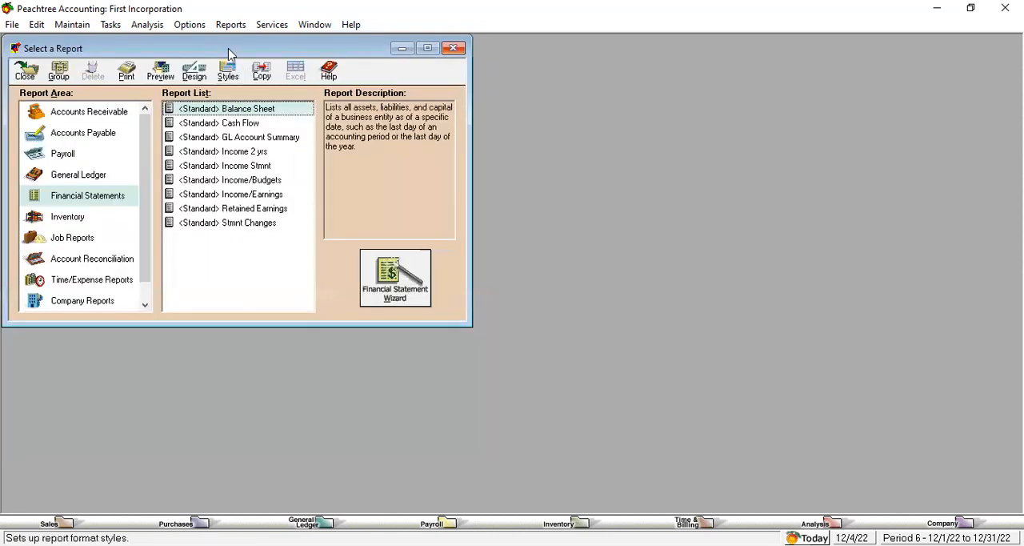
# Step: Display the standard Balance Sheet for the current period to check the effect of the equipment purchase
pyautogui.doubleClick(260, 110)
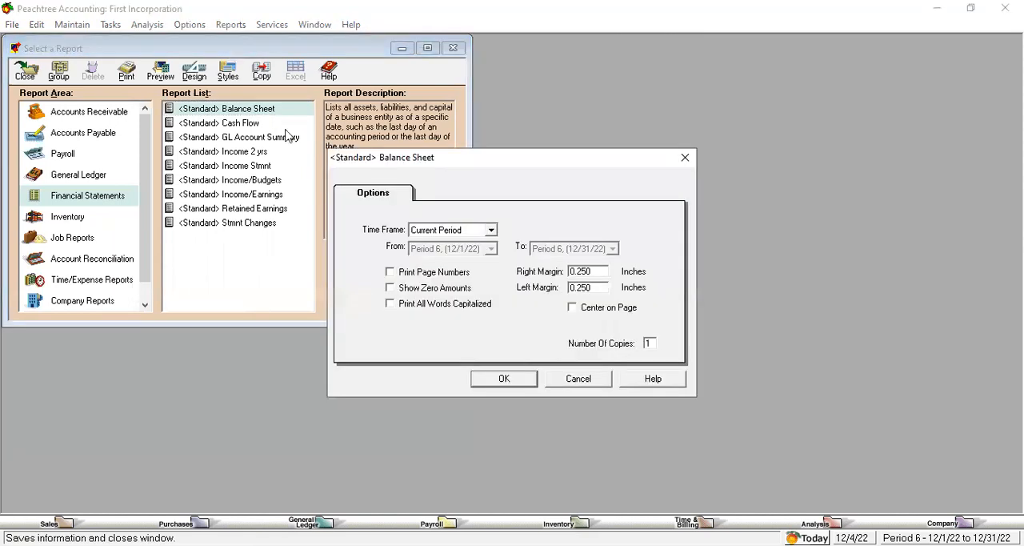
pyautogui.click(524, 379)
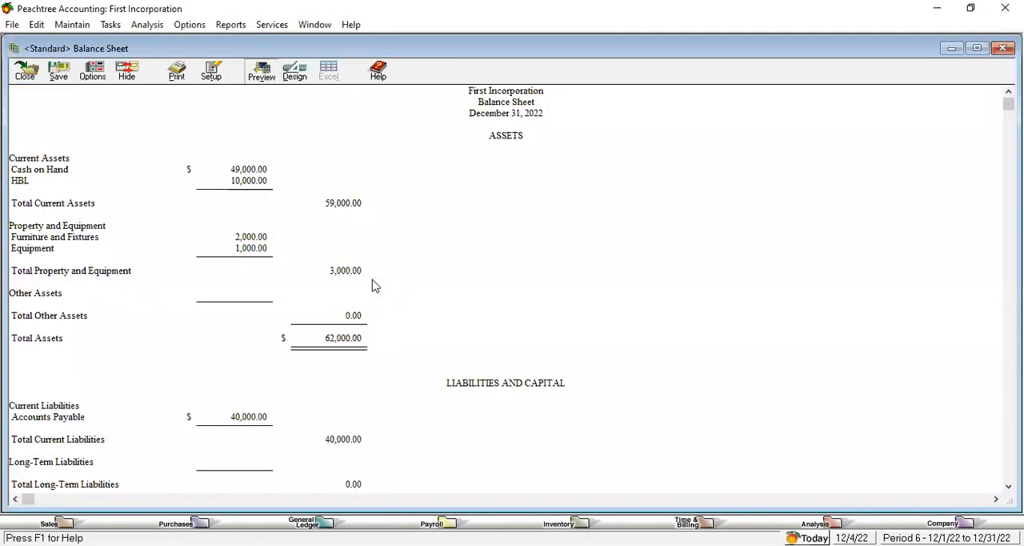